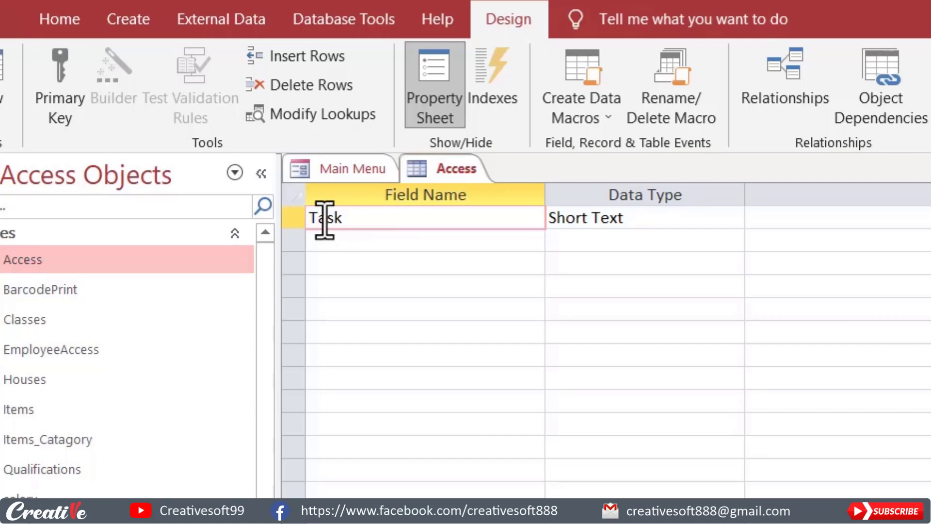
Review the Task field and its data type in the Access table's design and close the table.
drag(348, 217, 305, 217)
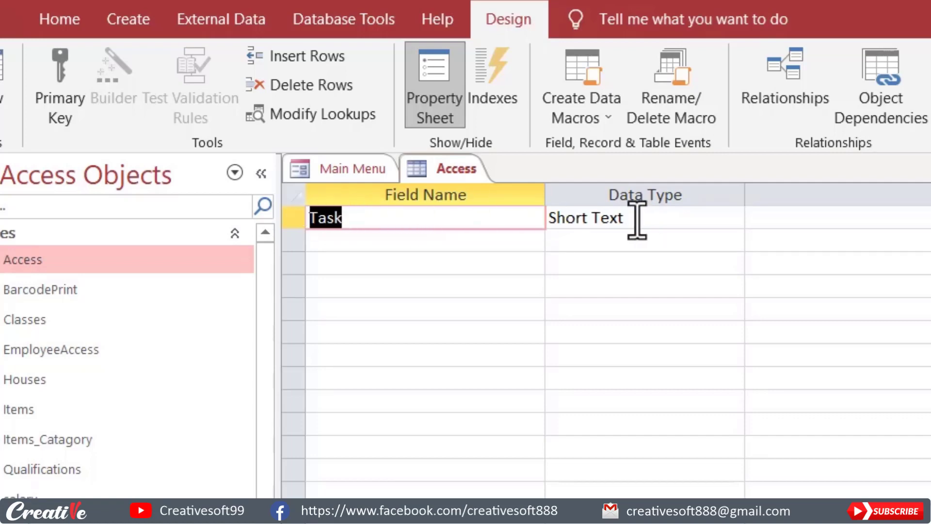
click(461, 224)
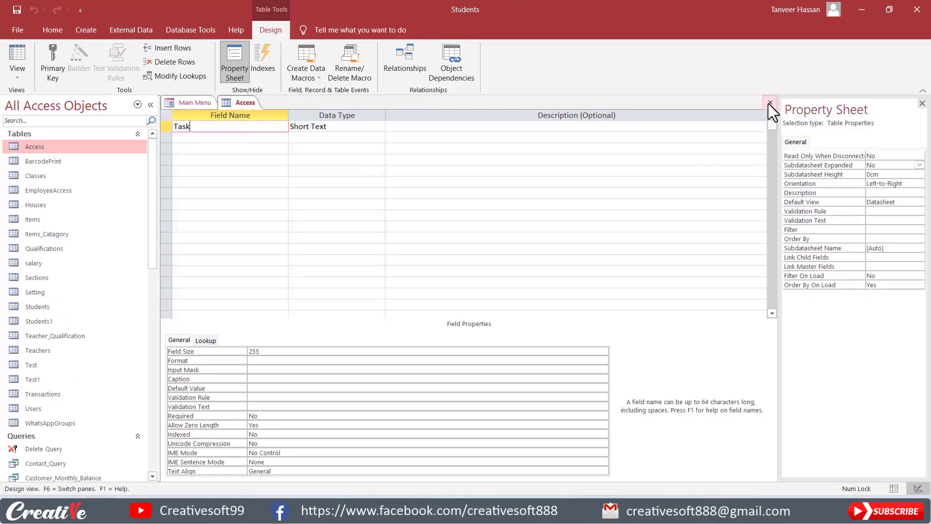
click(770, 102)
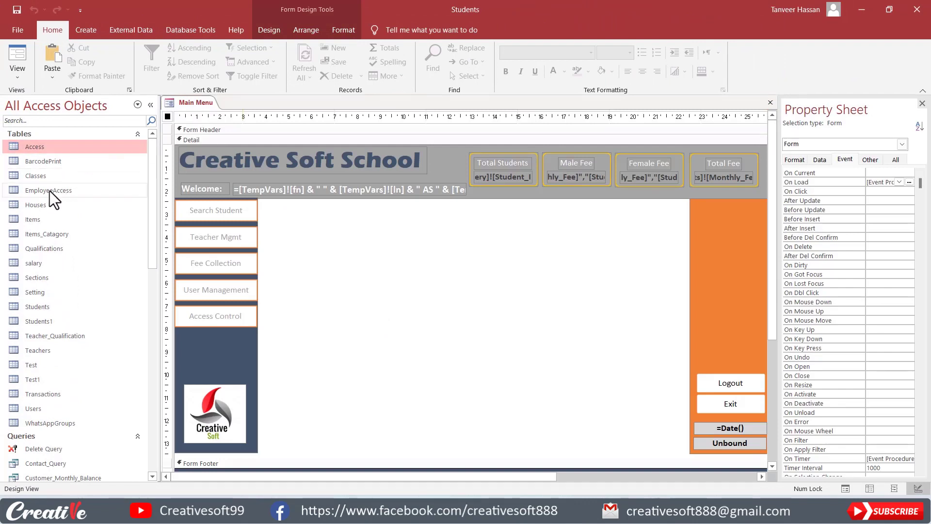
Open the EmployeeAccess table in Design View and examine its Auth_ID and ButtonName fields.
click(22, 190)
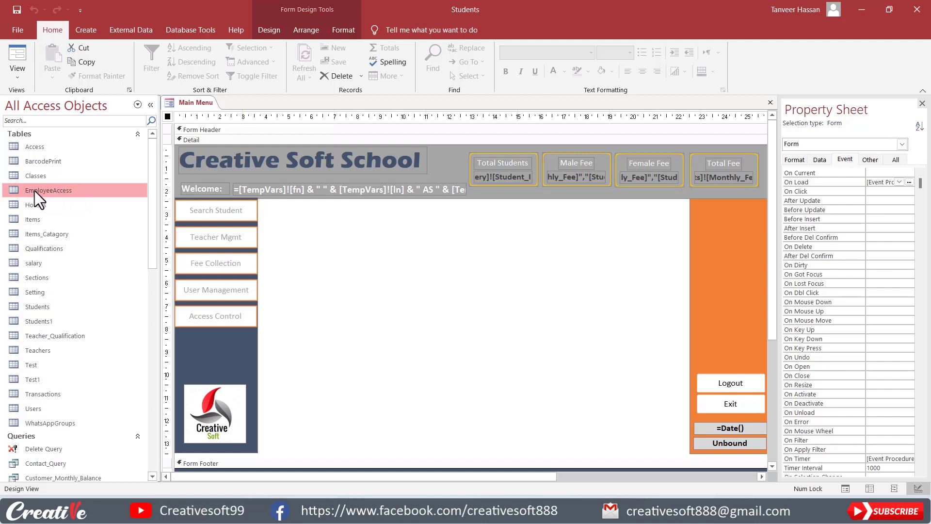
right_click(70, 192)
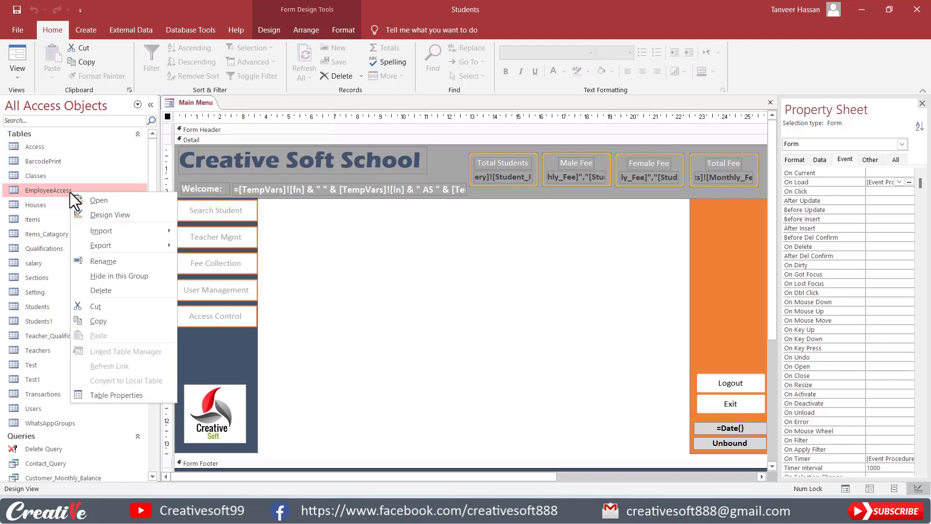
click(96, 213)
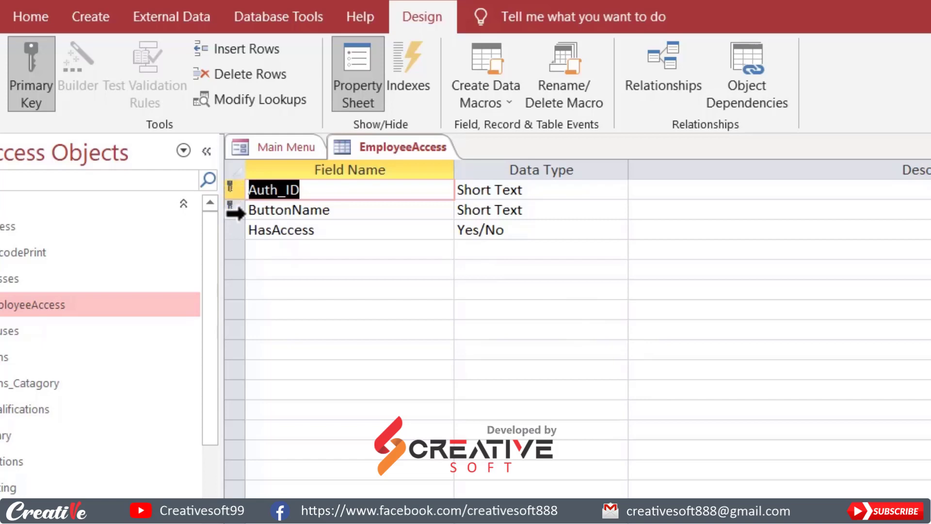
click(336, 192)
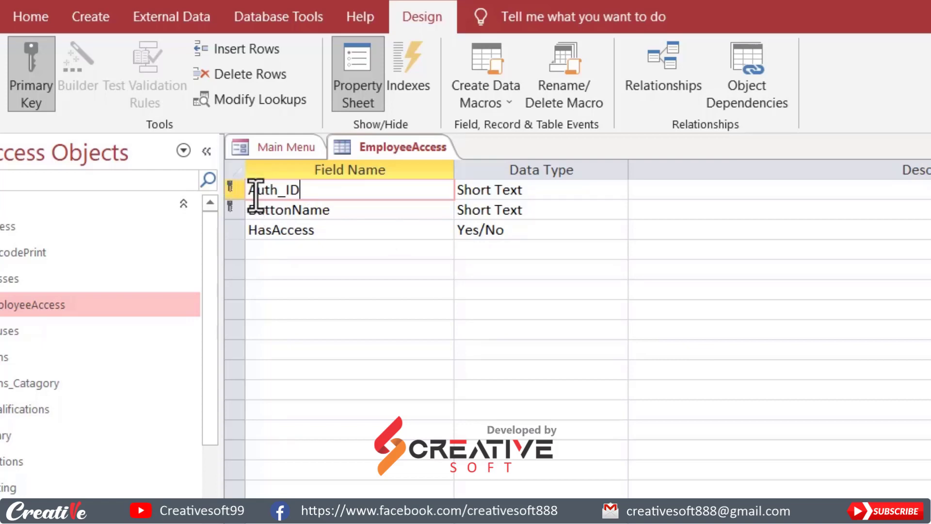
click(304, 210)
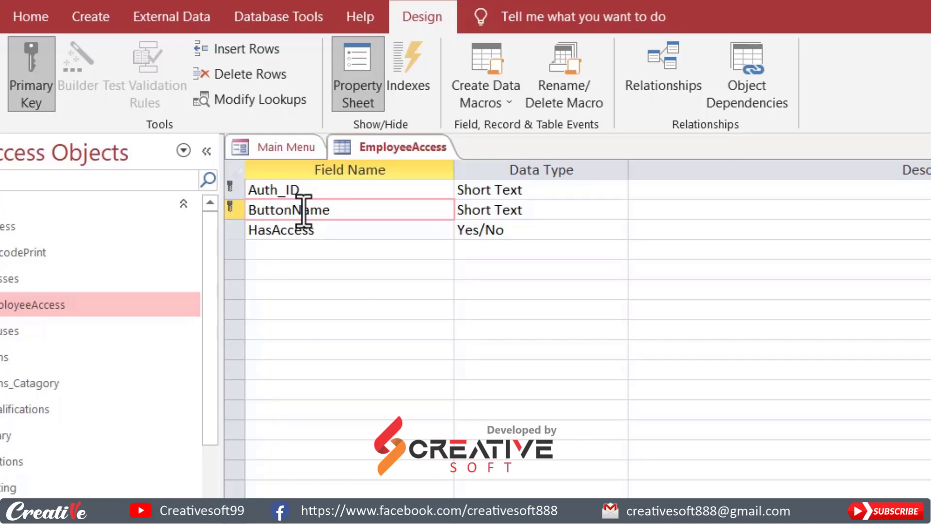
click(308, 188)
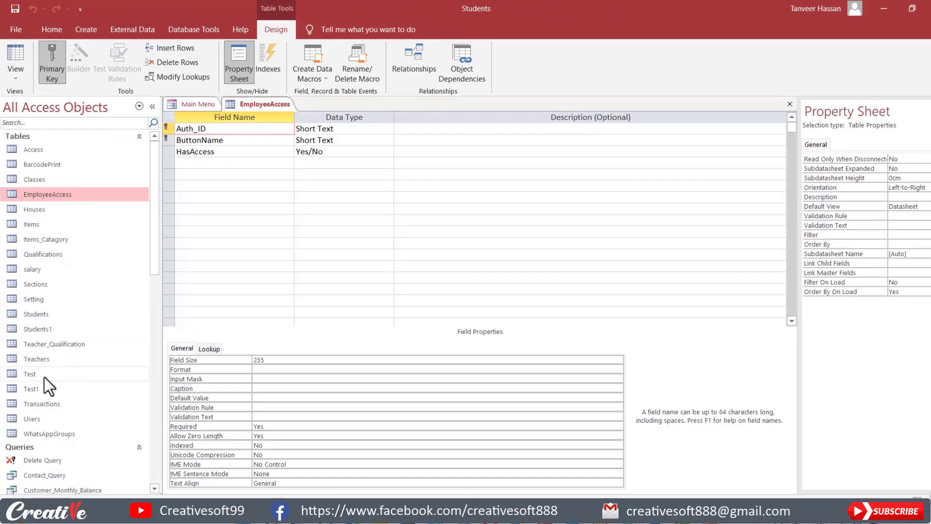
Open the Users table, check its records and field design, and close it.
click(35, 408)
double_click(35, 409)
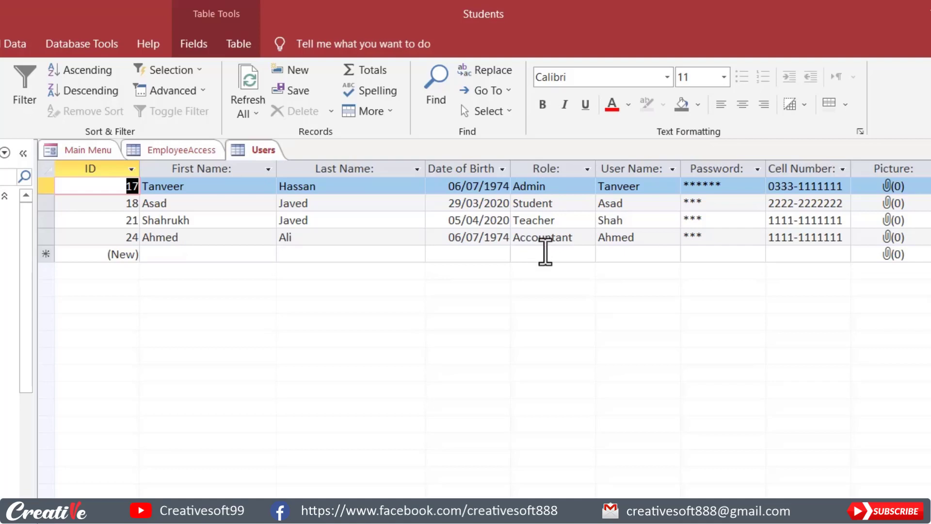
key(ctrl+period)
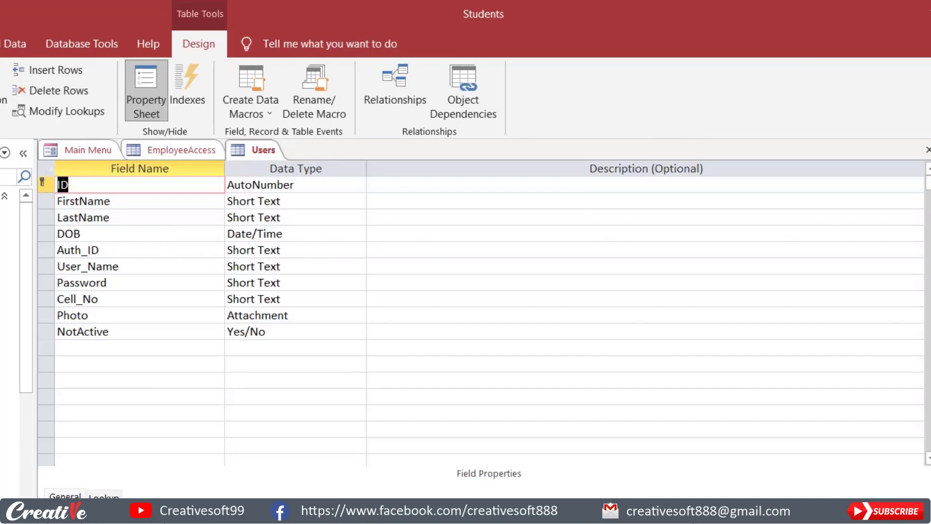
key(ctrl+w)
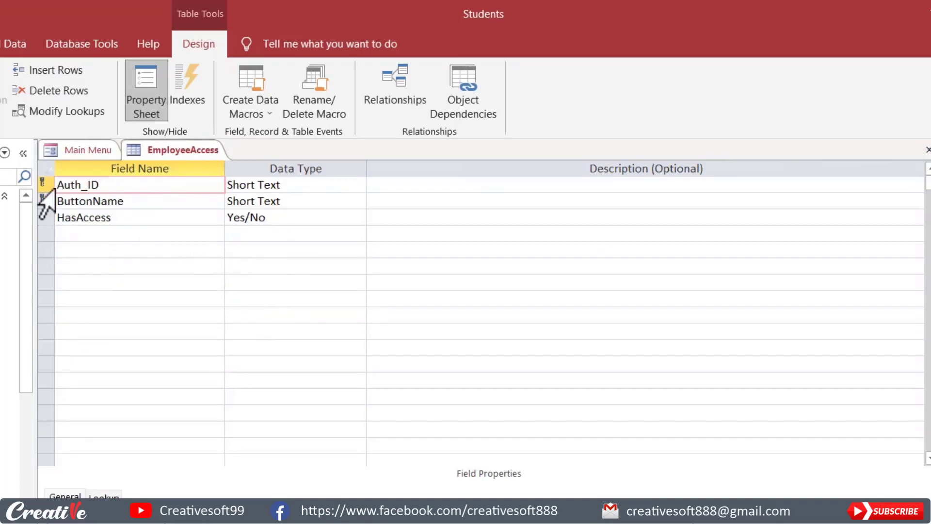
Examine the data types of Auth_ID, ButtonName and HasAccess in the EmployeeAccess table and close it.
click(301, 186)
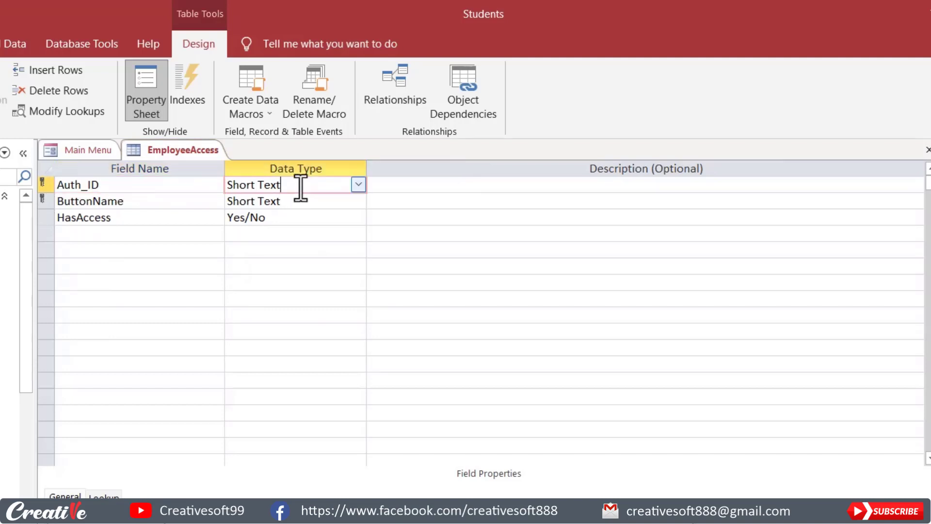
click(140, 200)
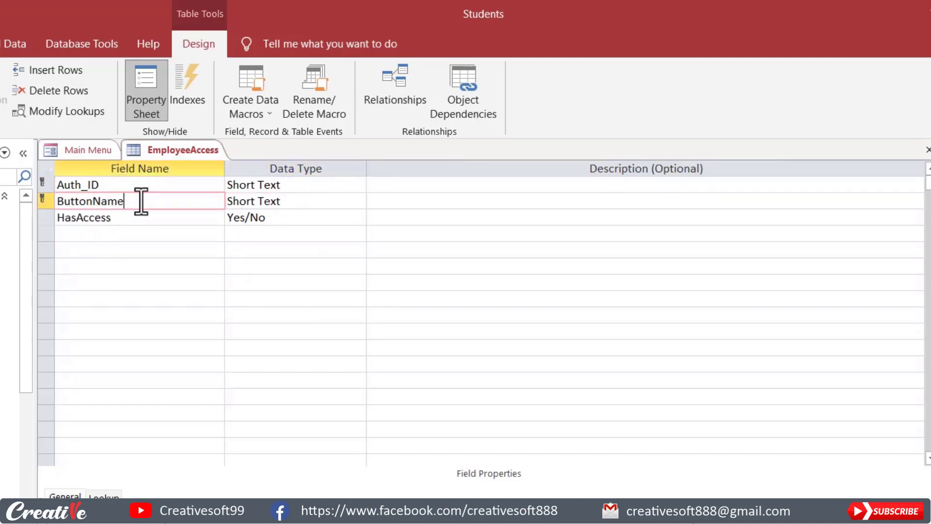
click(321, 204)
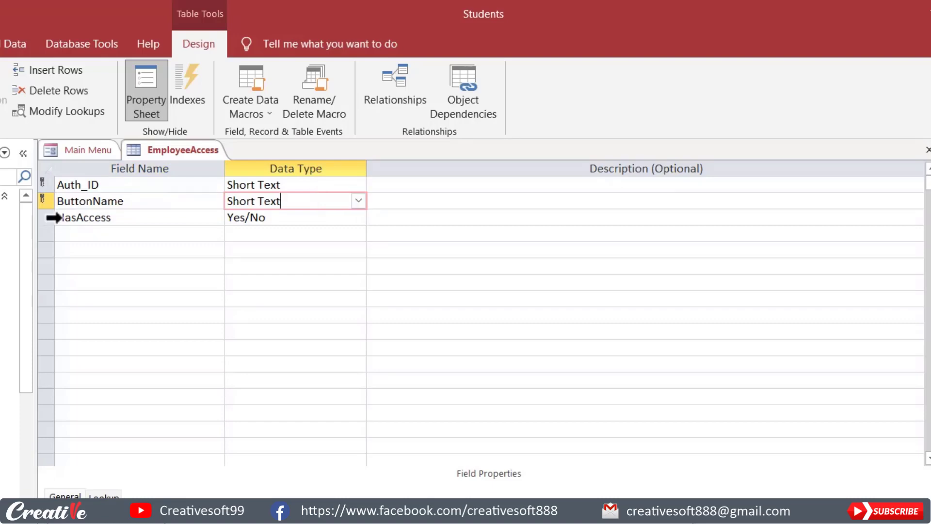
click(291, 218)
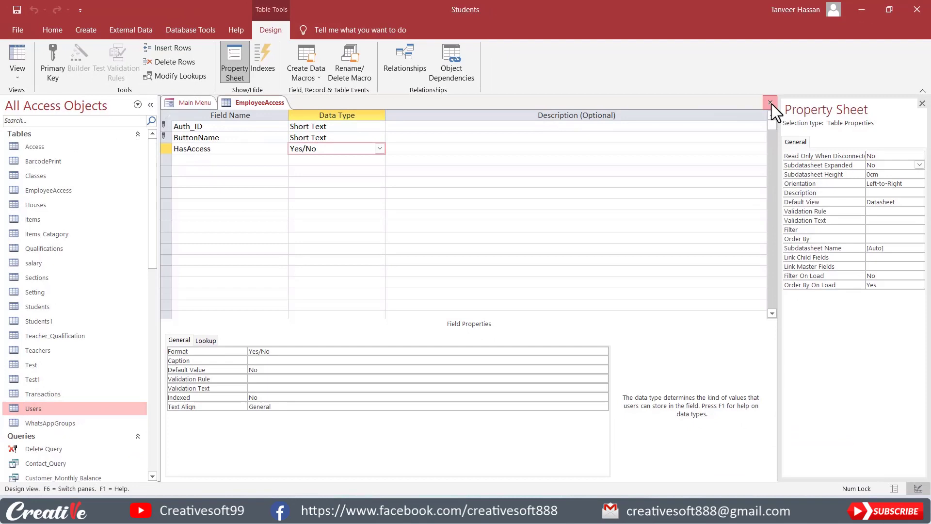
click(771, 102)
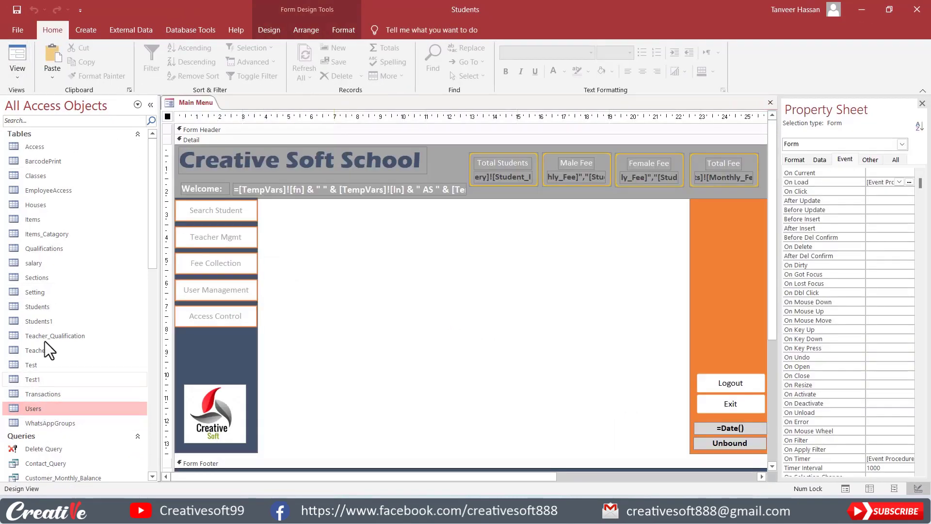
Reopen EmployeeAccess in Design View to inspect the combined primary key on Auth_ID and ButtonName, and close the table.
click(53, 189)
right_click(54, 189)
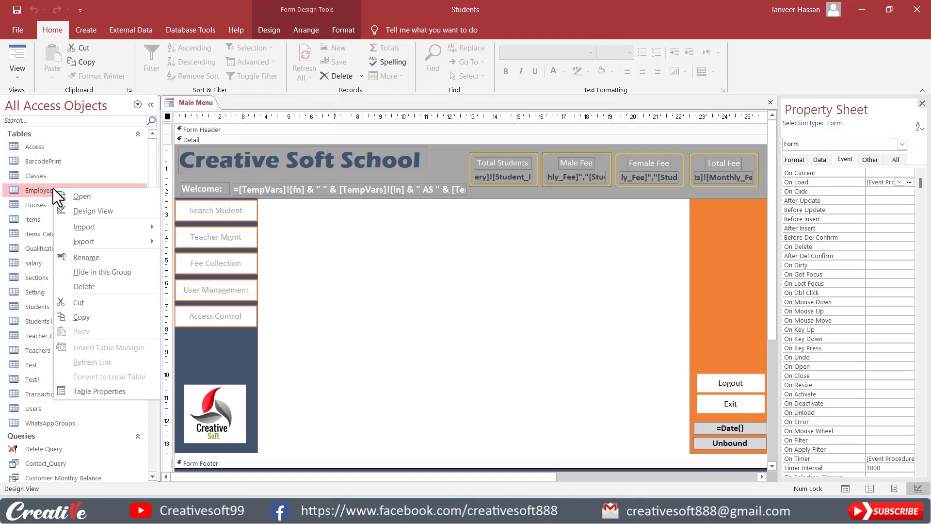
click(87, 209)
click(232, 136)
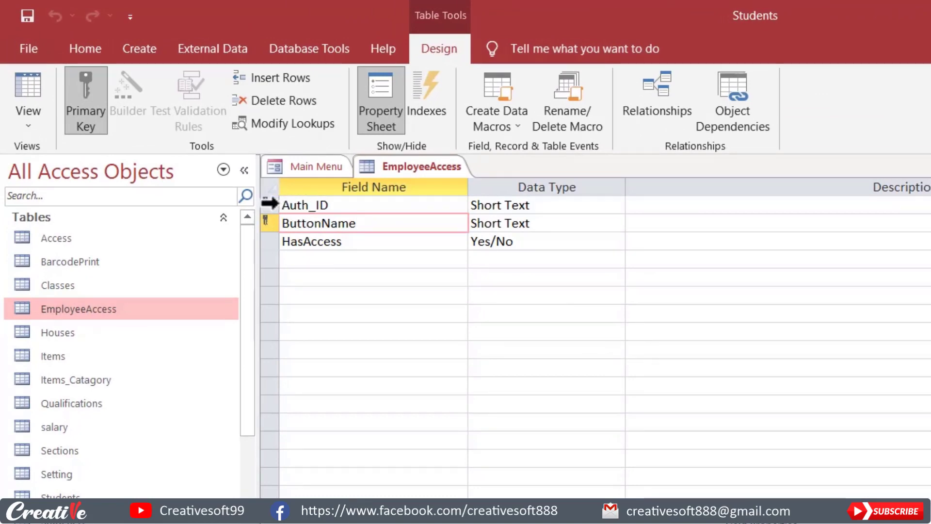
click(270, 205)
shift+click(269, 223)
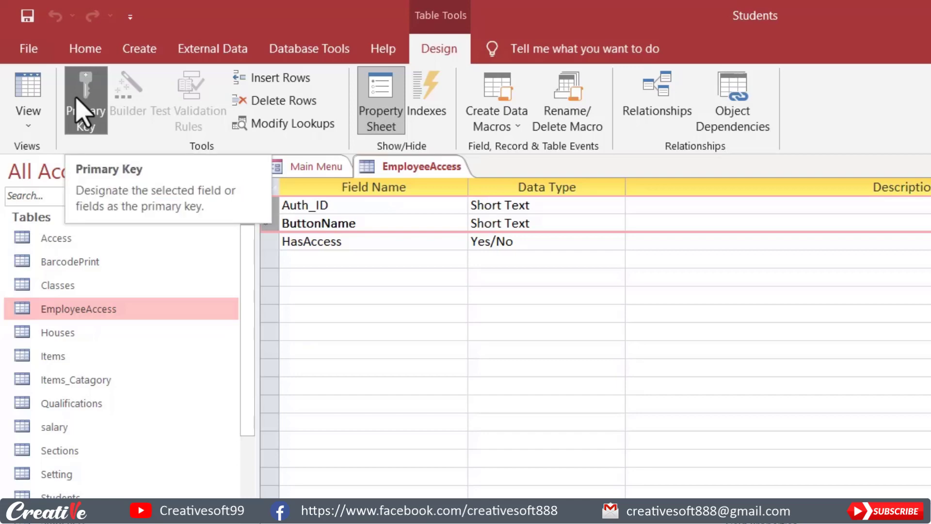
click(422, 228)
click(347, 207)
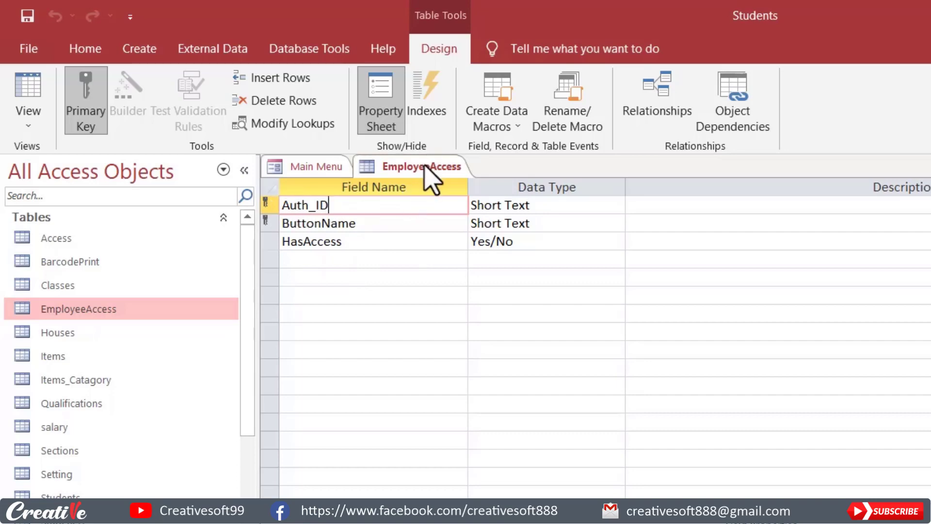
click(52, 240)
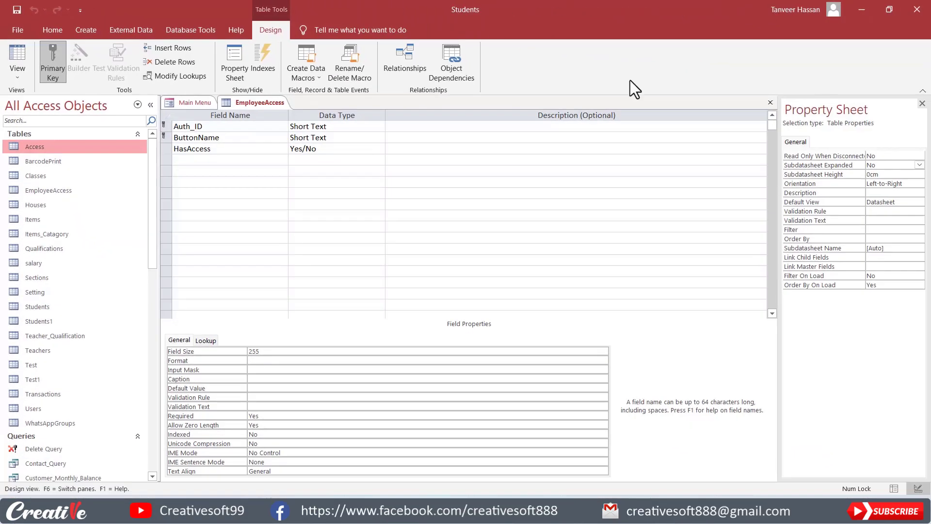
click(770, 103)
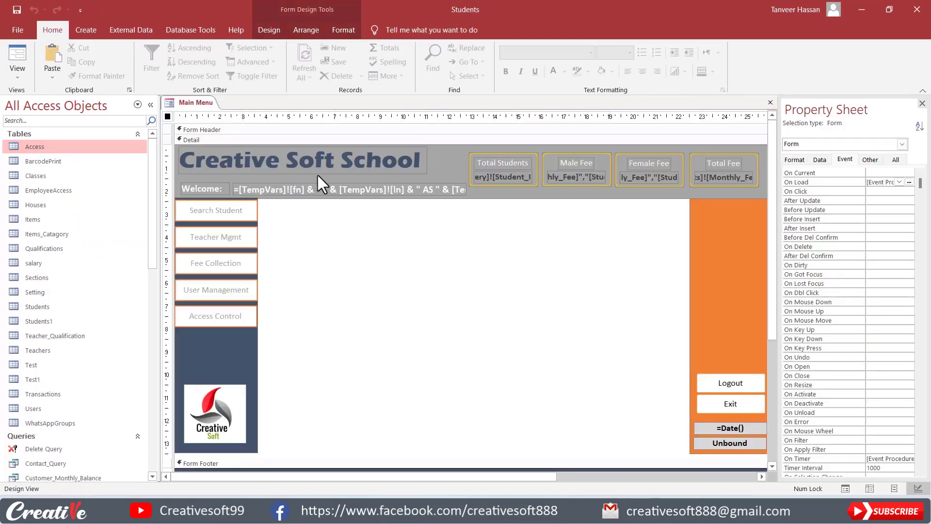
Open the User Access Control form in Design View and show its data properties with the full record source readable.
scroll(95, 292, down, 3)
scroll(95, 292, up, 3)
scroll(146, 267, down, 10)
scroll(147, 267, down, 2)
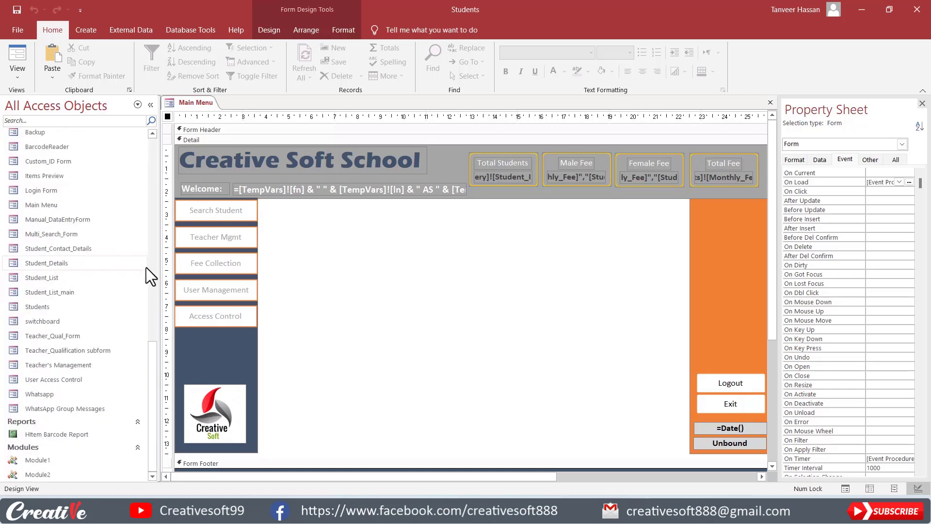
click(55, 383)
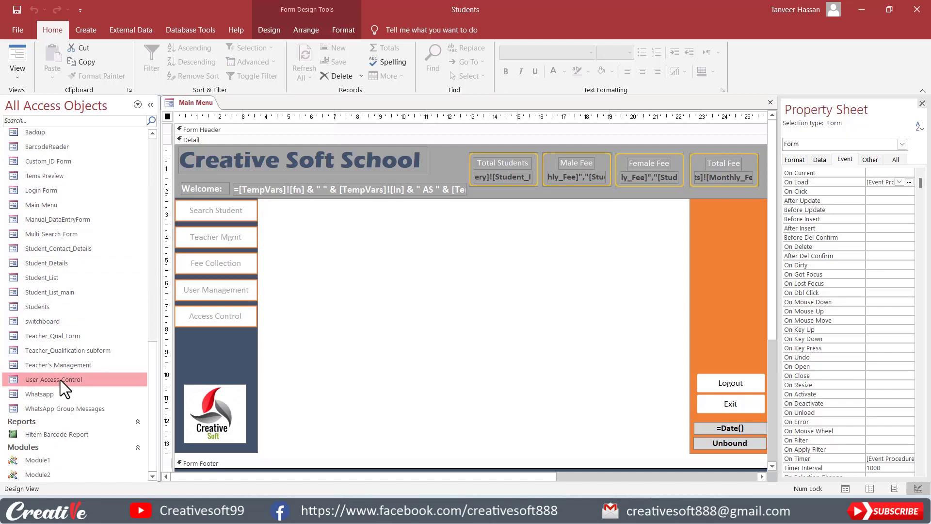
right_click(60, 380)
click(96, 248)
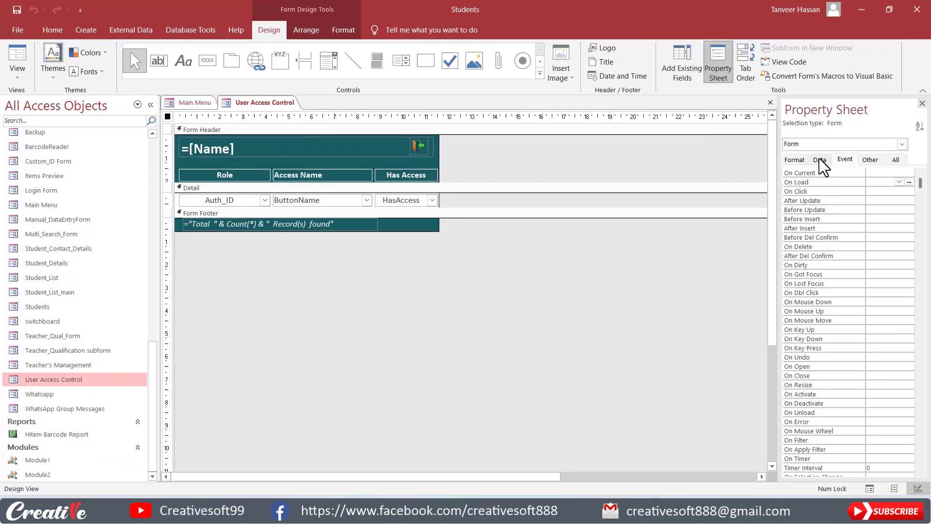
click(820, 159)
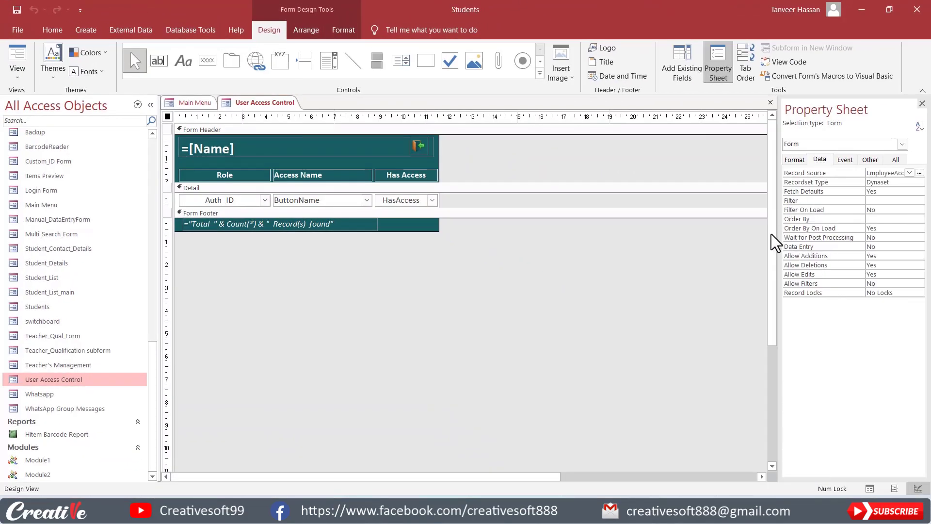
drag(778, 238, 722, 237)
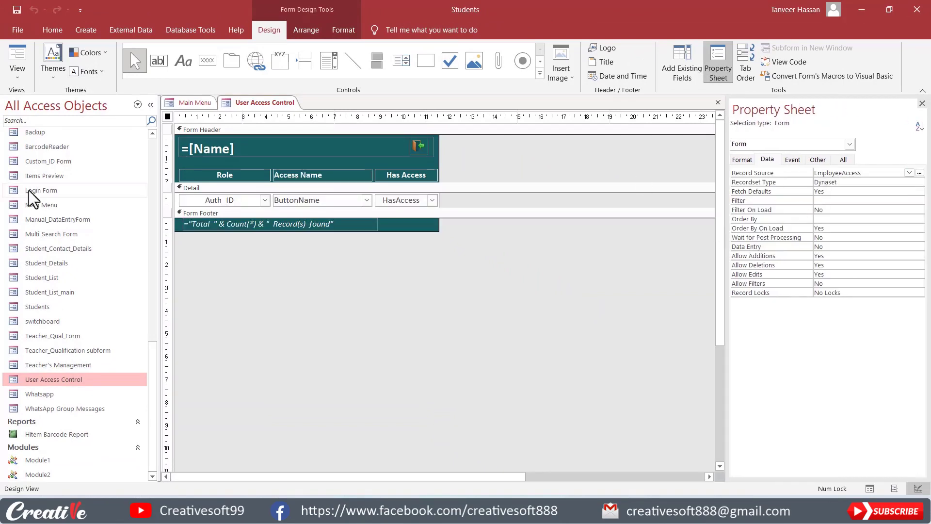
Open the EmployeeAccess table and switch it to Design View to compare its fields with the form.
scroll(89, 191, up, 12)
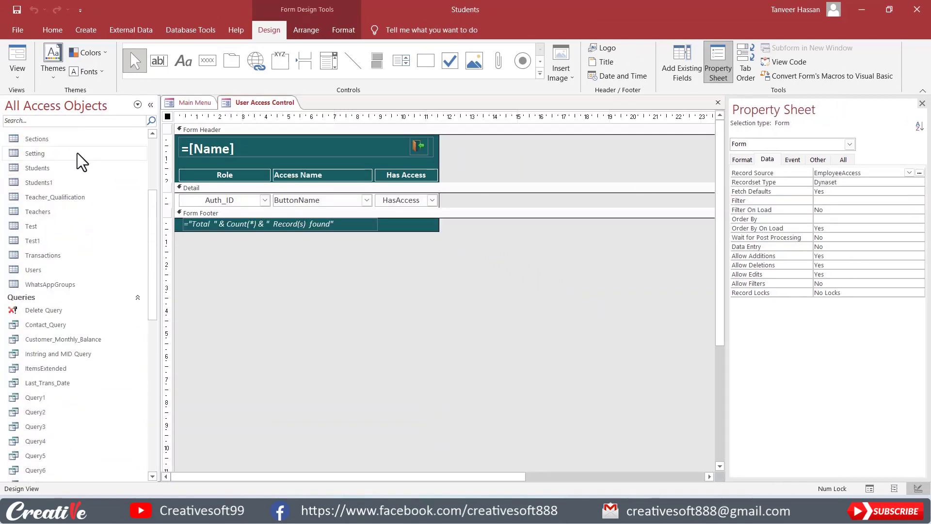
scroll(60, 190, up, 3)
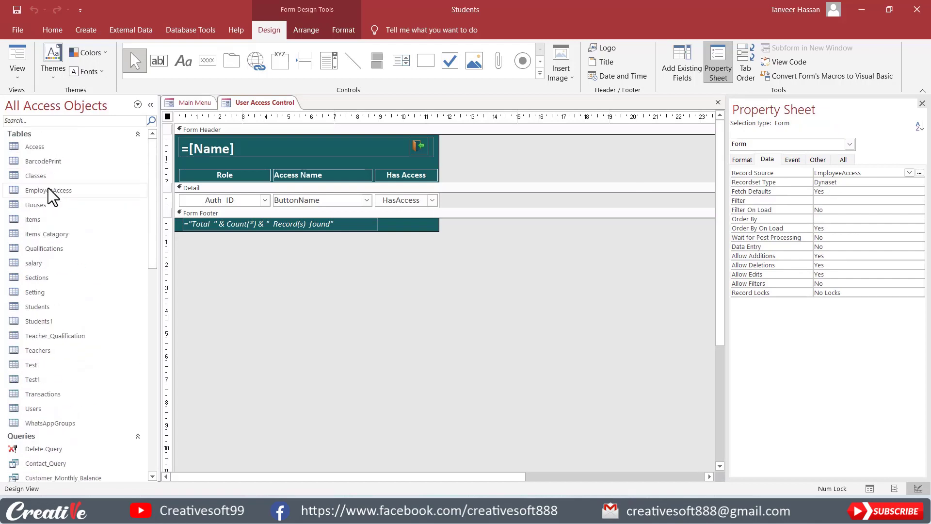
double_click(48, 189)
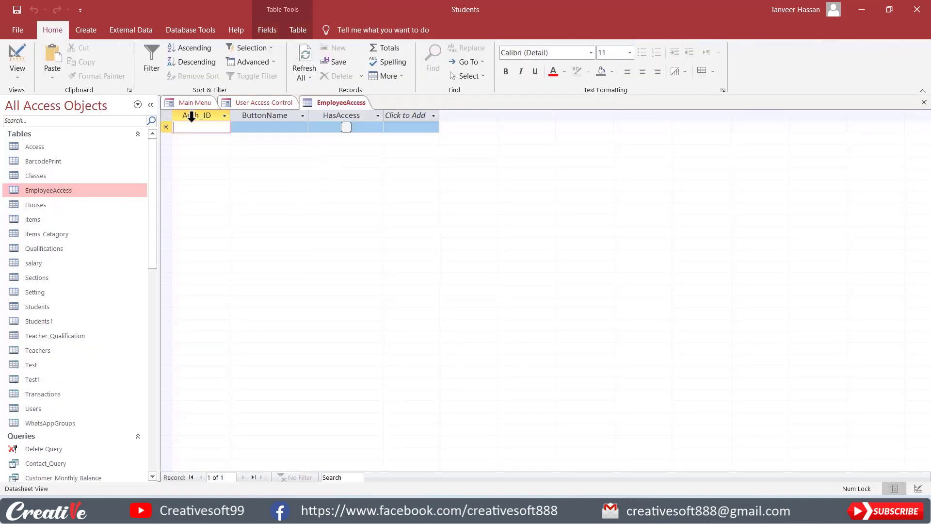
click(16, 54)
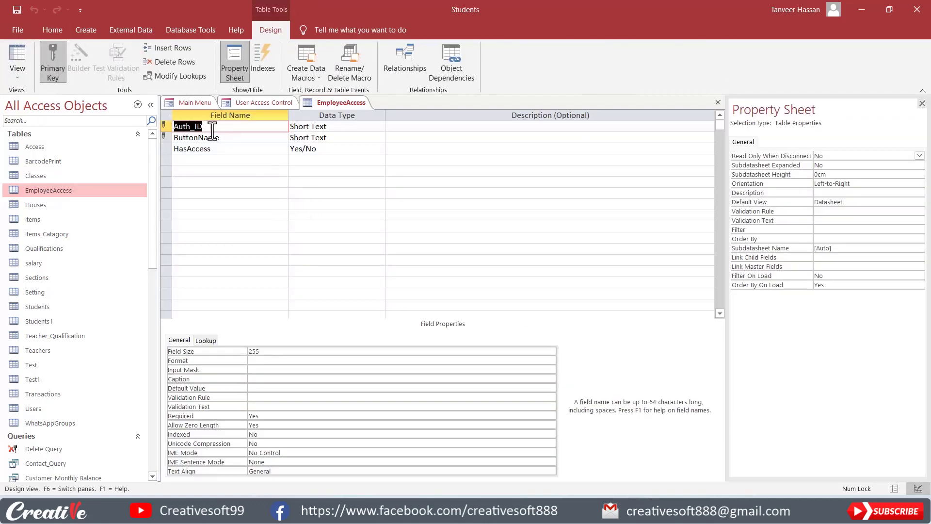
Return to the User Access Control form, inspect the Auth_ID combo box's data properties, and close the form.
click(255, 102)
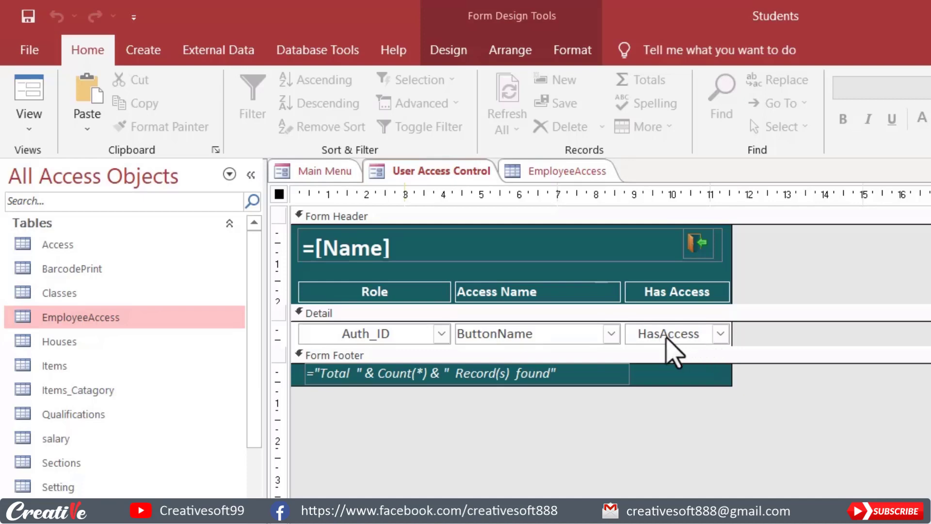
click(379, 340)
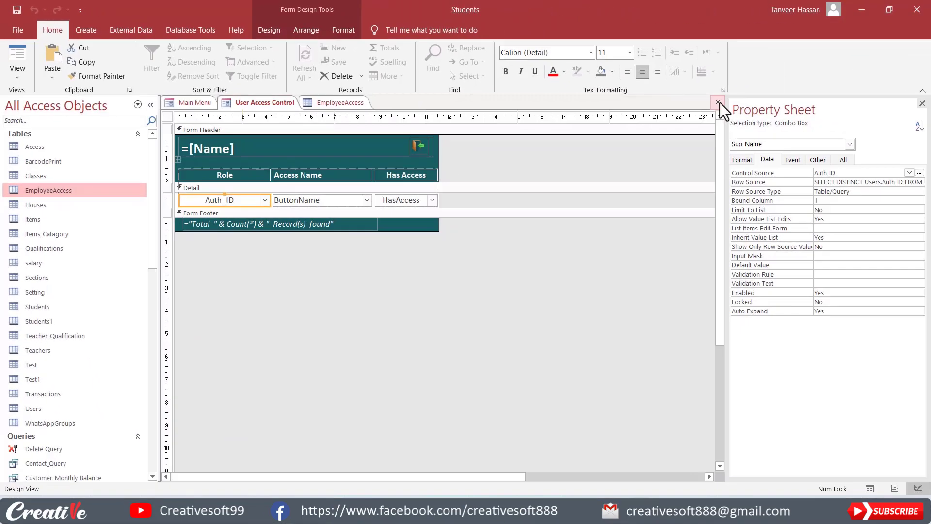
click(718, 102)
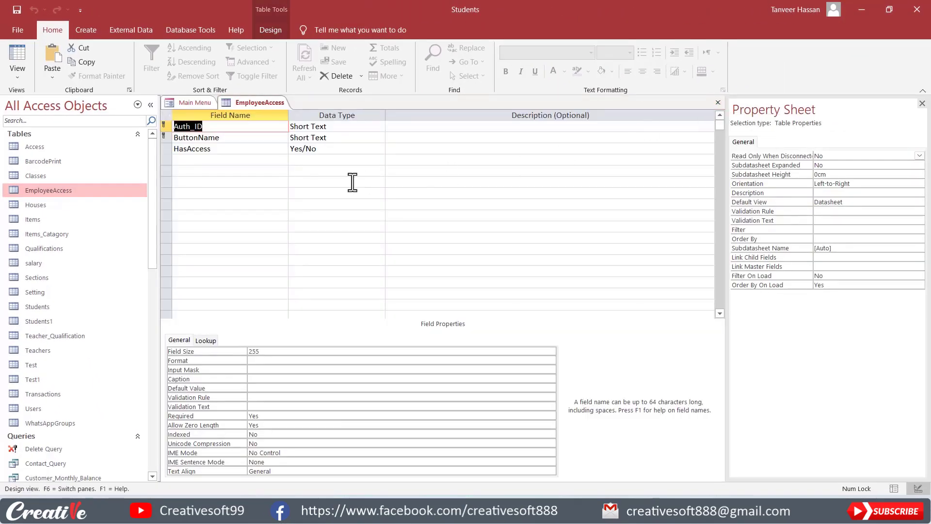
Close EmployeeAccess and enter Students, Teachers, Account and User as Task records in the Access table.
click(718, 102)
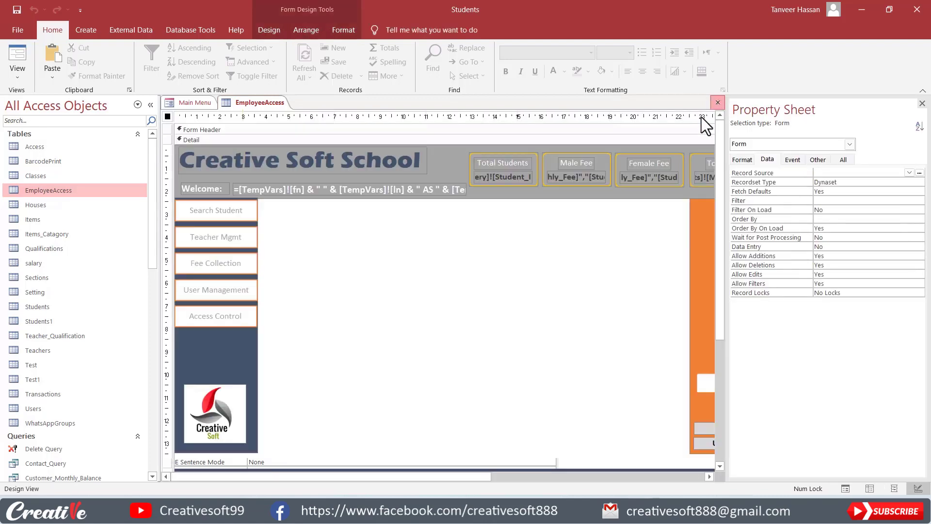
double_click(40, 147)
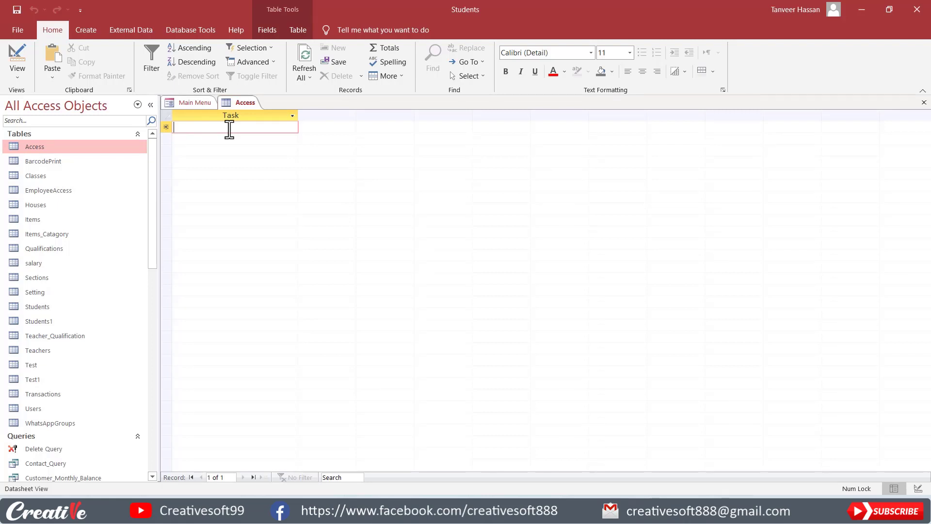
text(Stu)
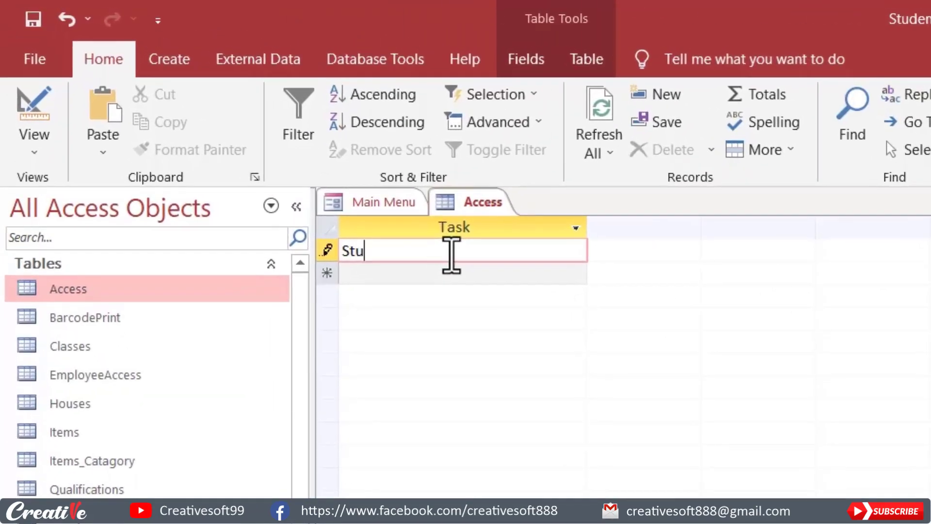
text(dents)
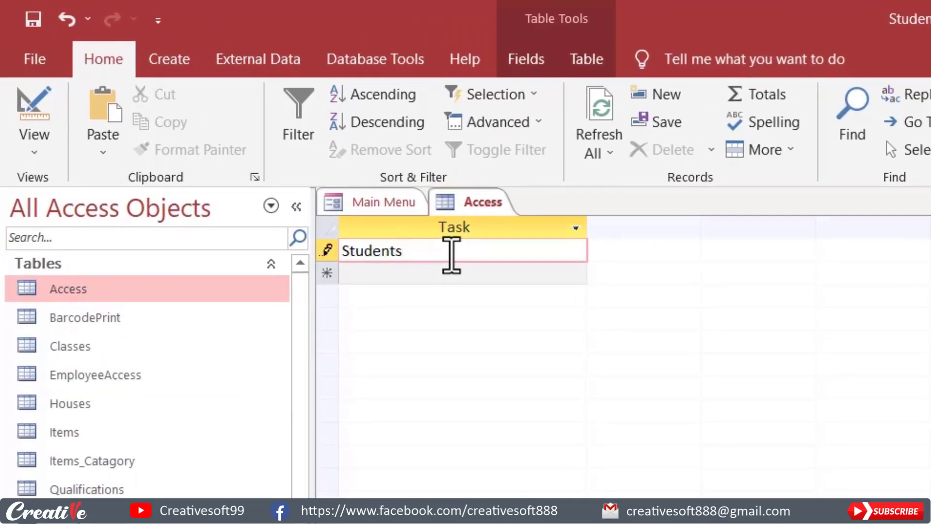
key(Return)
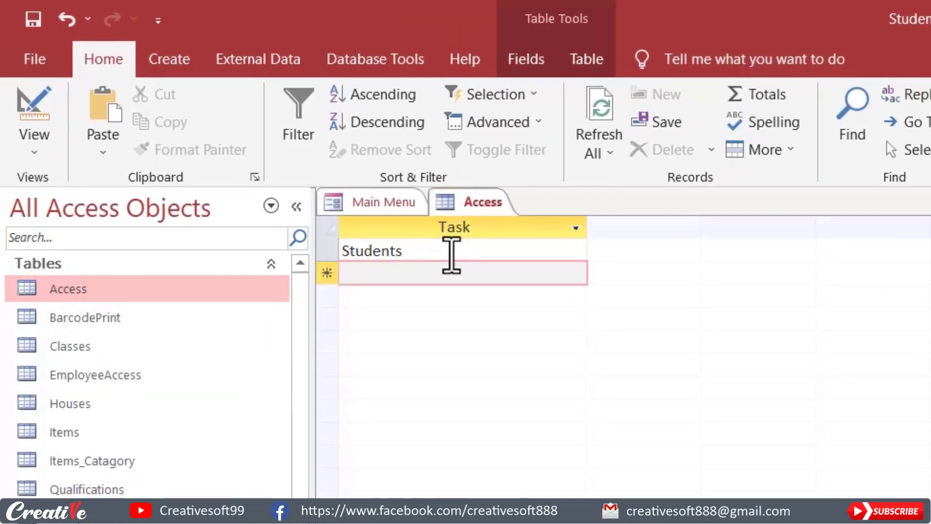
text(Tea)
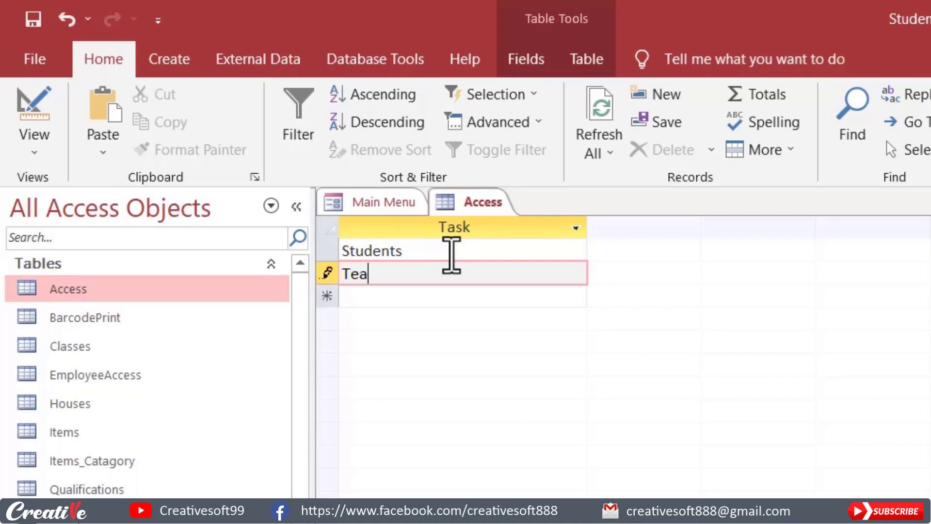
text(chers)
key(Return)
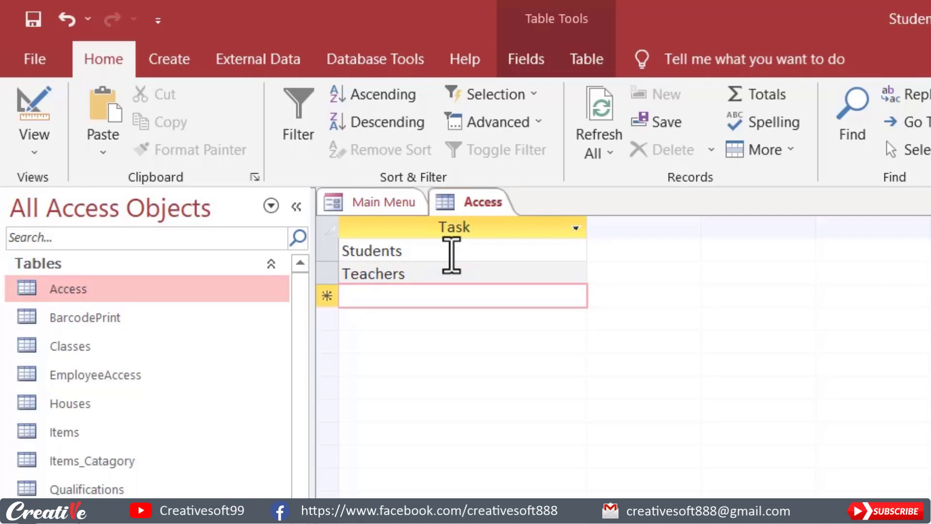
text(Account)
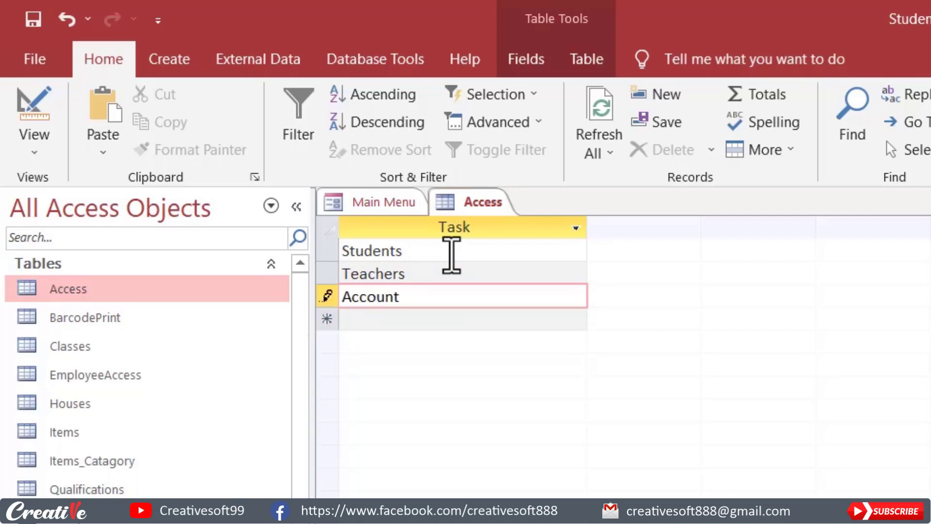
key(Return)
text(User)
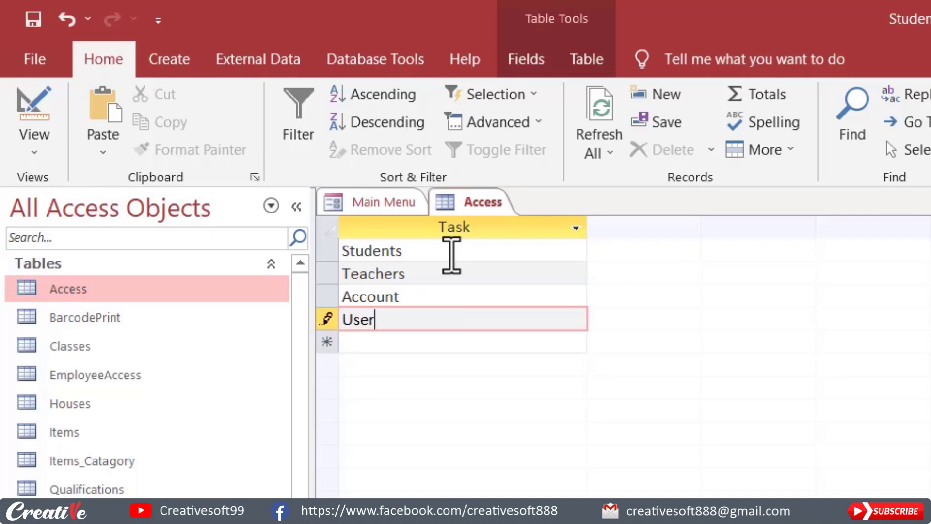
key(Return)
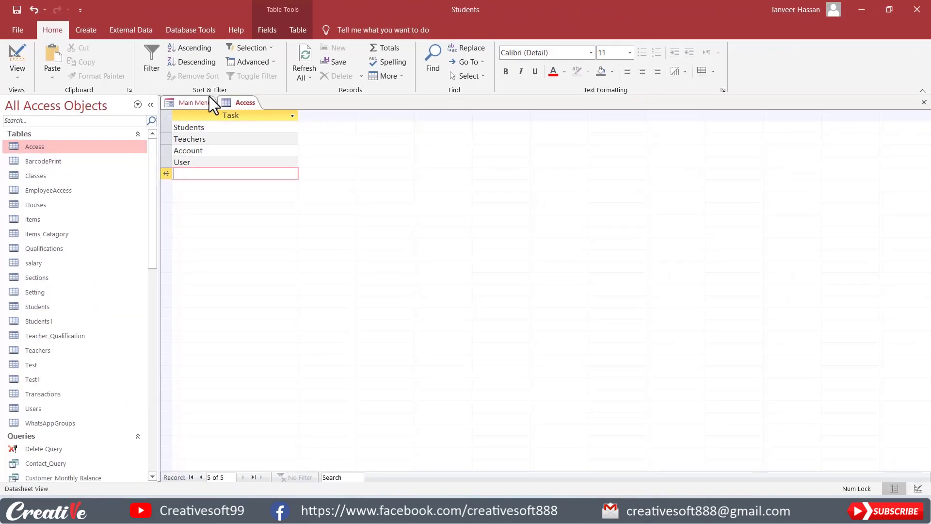
Compare the Access table's tasks with the buttons on the Main Menu form and close the table.
click(193, 102)
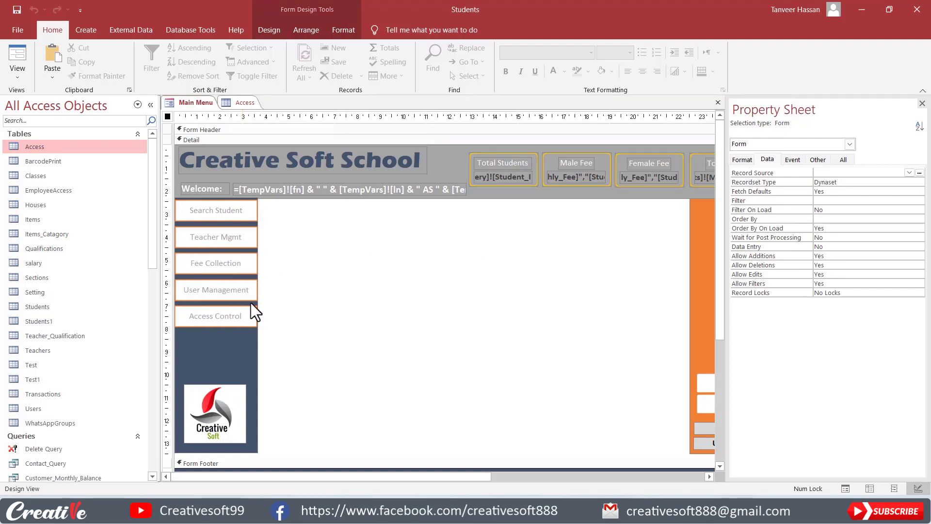
click(254, 103)
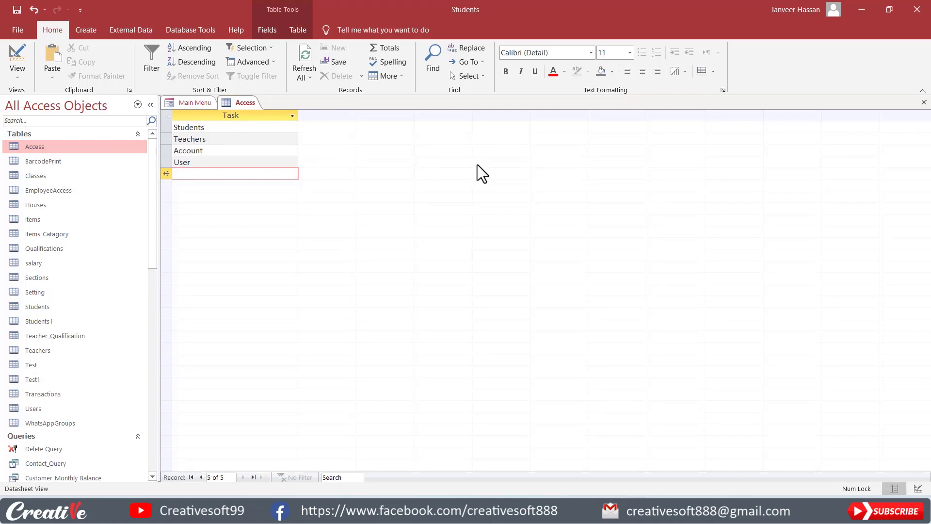
click(924, 102)
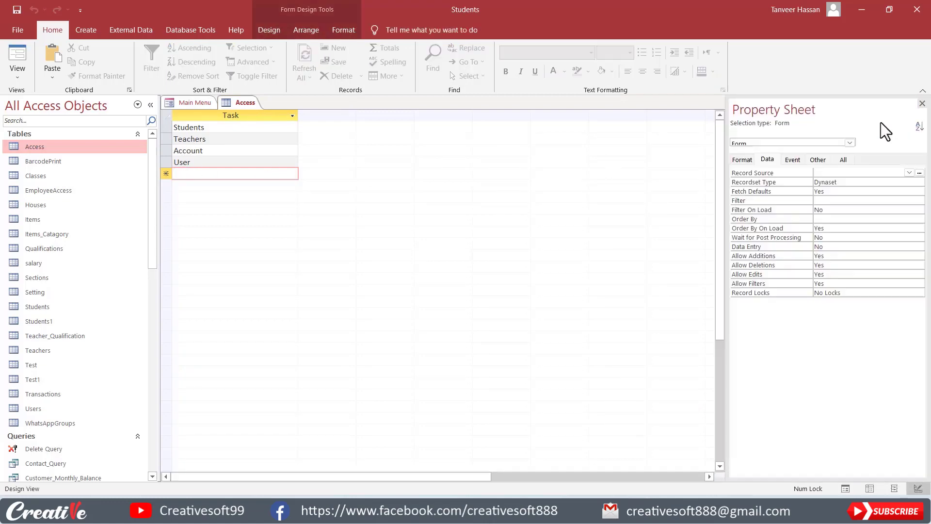
Open the User Access Control form in Design View.
scroll(79, 257, down, 10)
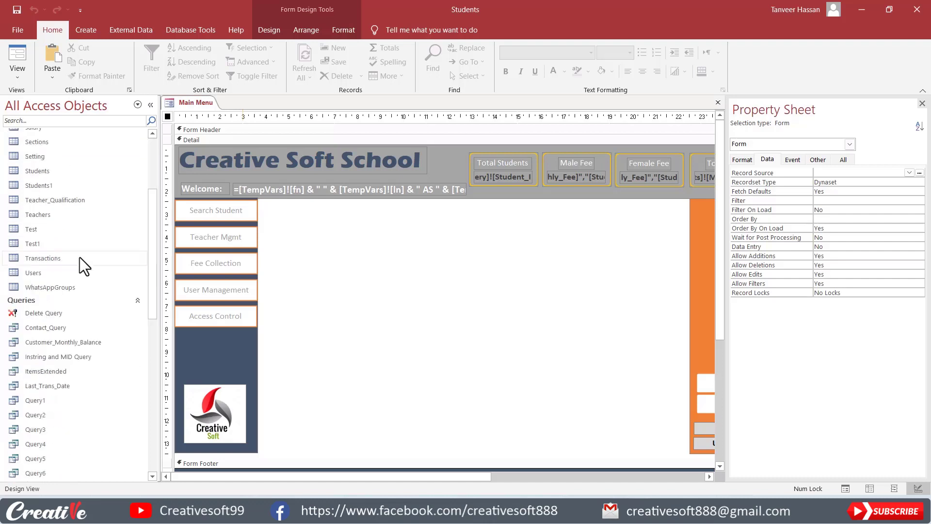
scroll(72, 299, down, 3)
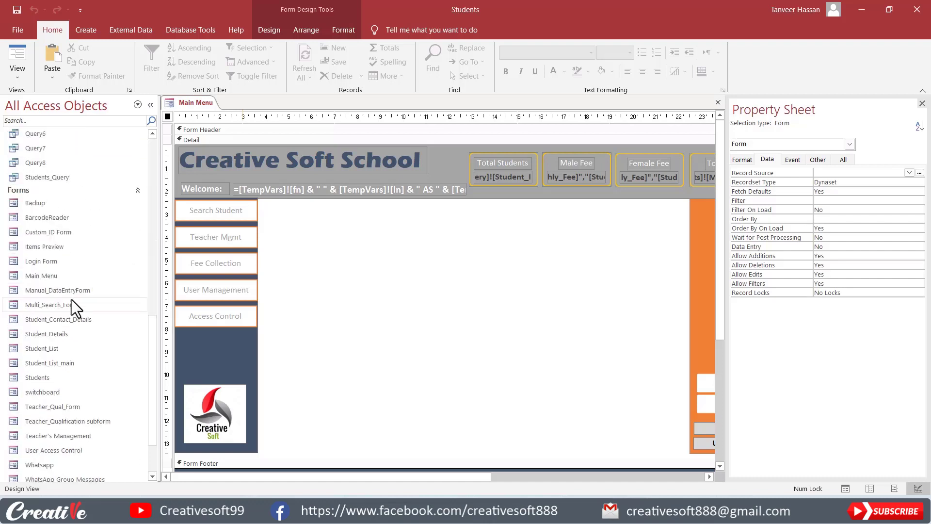
click(45, 380)
right_click(46, 380)
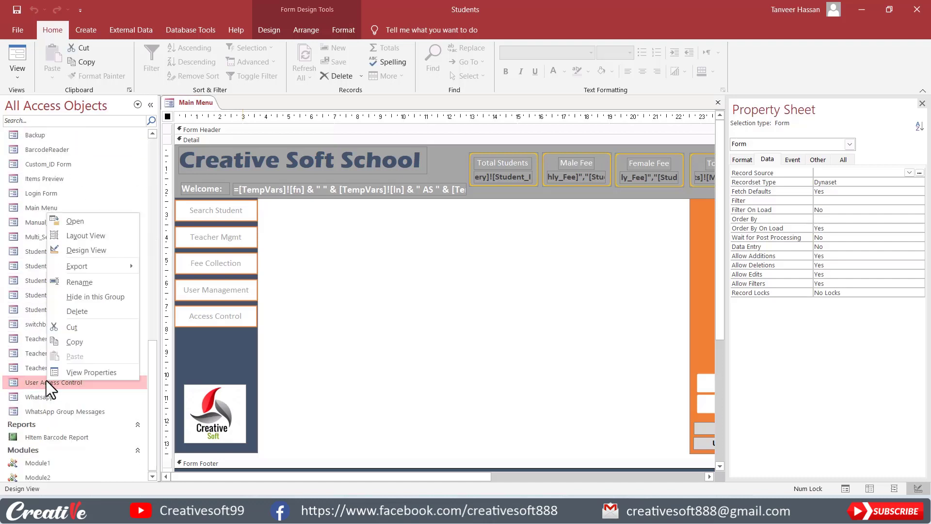
click(97, 249)
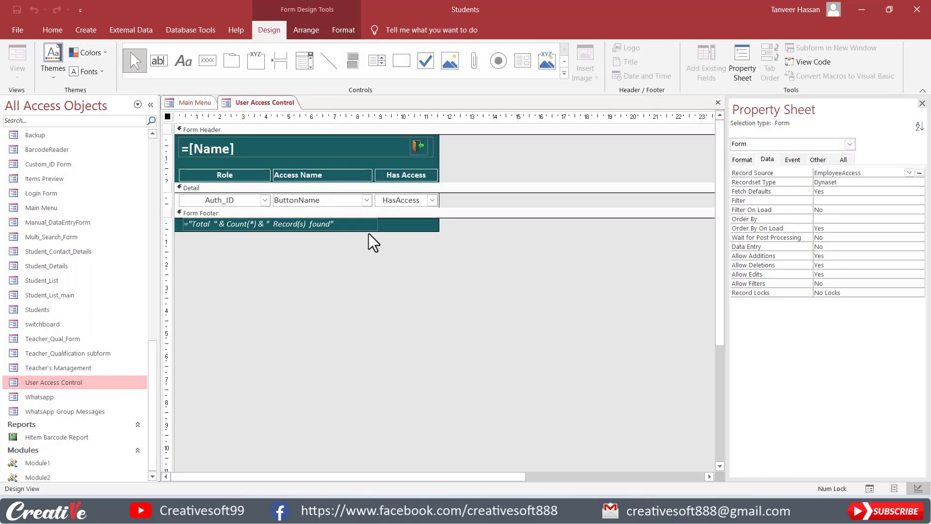
Inspect the data properties of the Auth_ID and ButtonName combo boxes and locate the Access table used as row source.
click(225, 200)
click(332, 199)
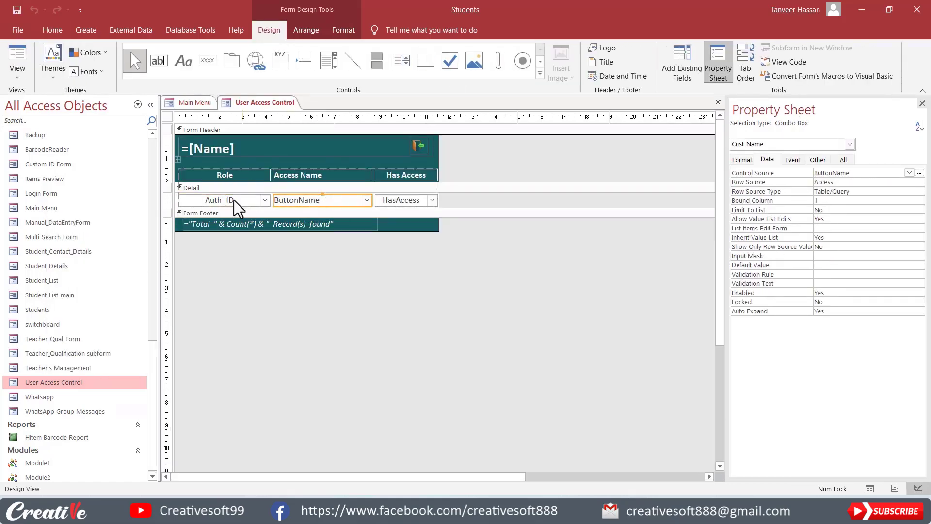
click(213, 200)
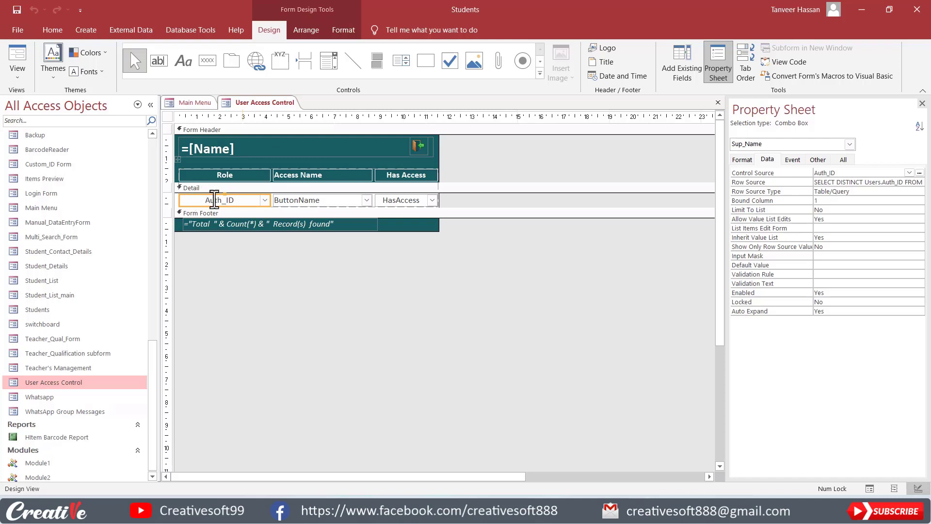
click(337, 198)
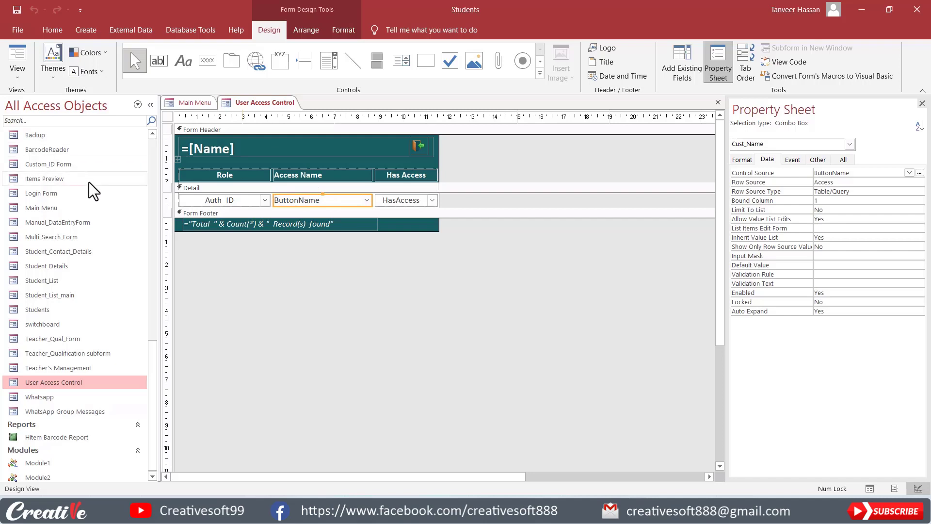
scroll(89, 182, up, 15)
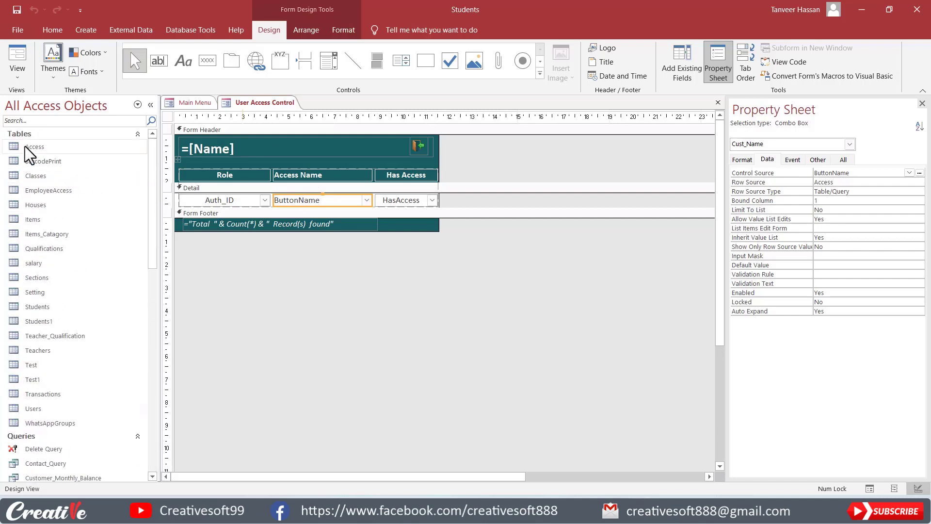
click(25, 146)
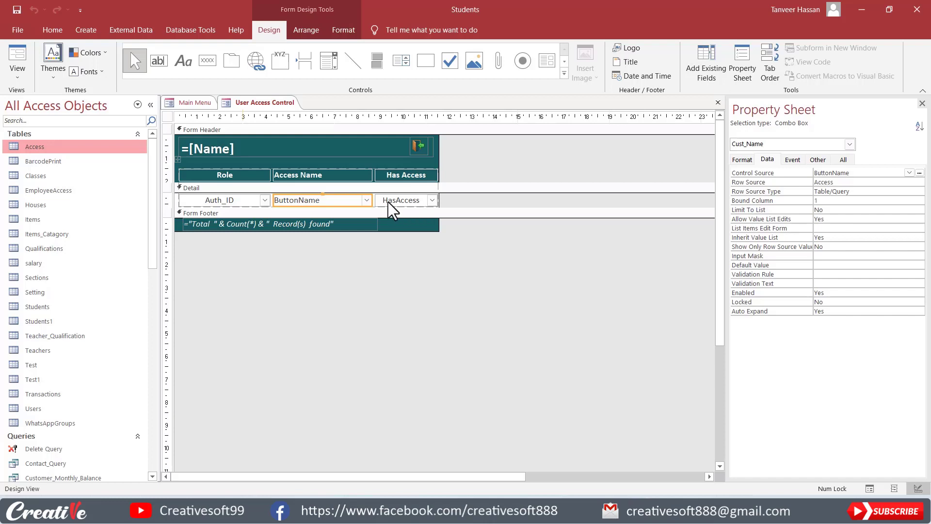
Show the Auth_ID combo box's full row source, check the Role column in the Users table, and close that table.
click(221, 203)
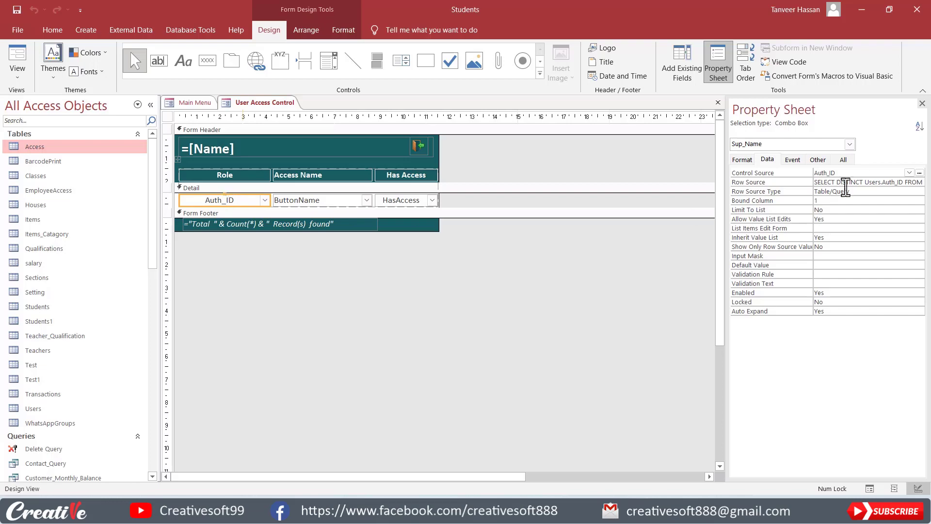
click(820, 183)
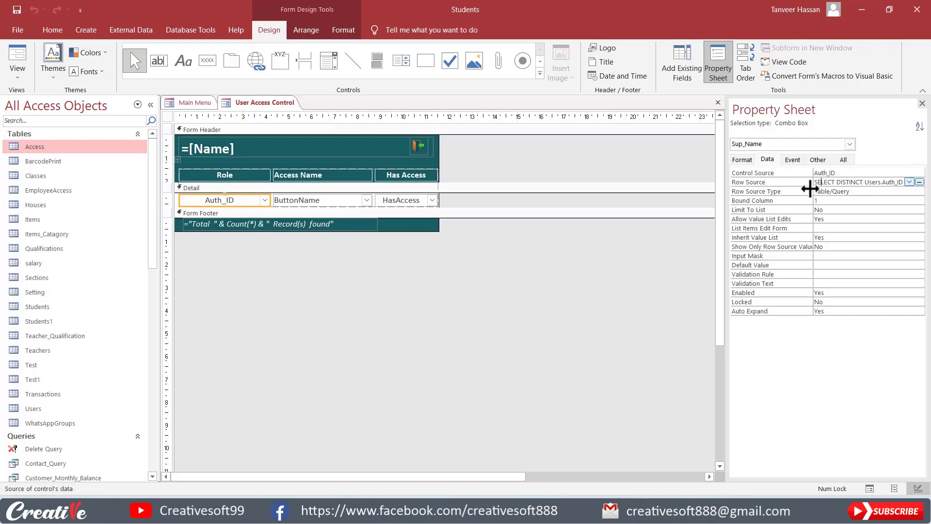
drag(725, 283, 606, 274)
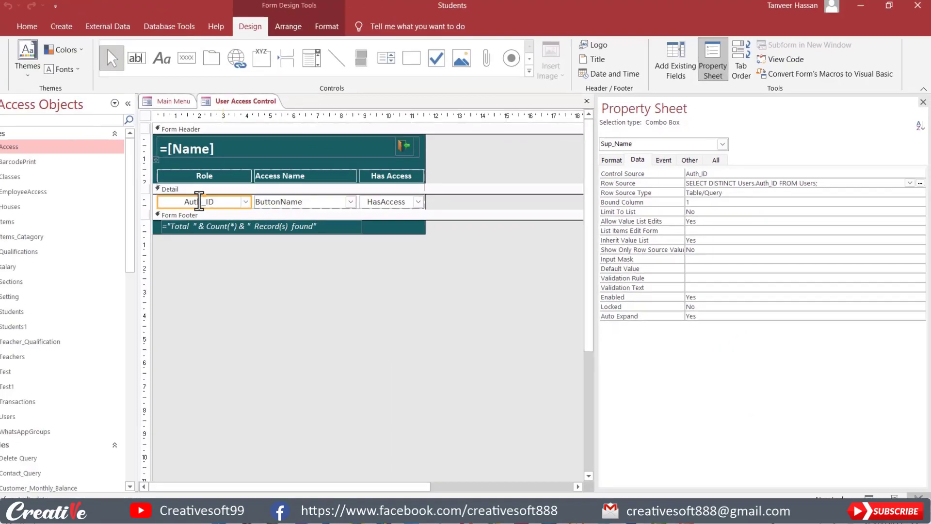
double_click(34, 406)
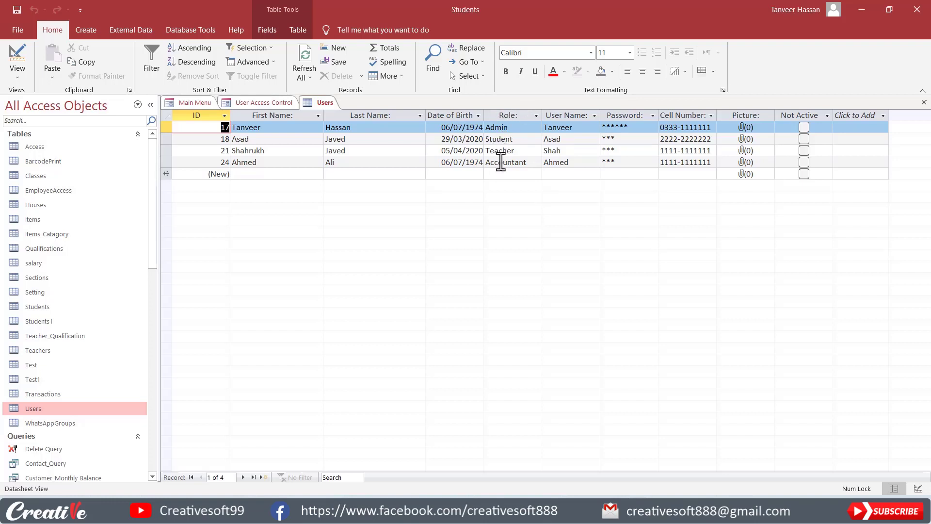
click(924, 103)
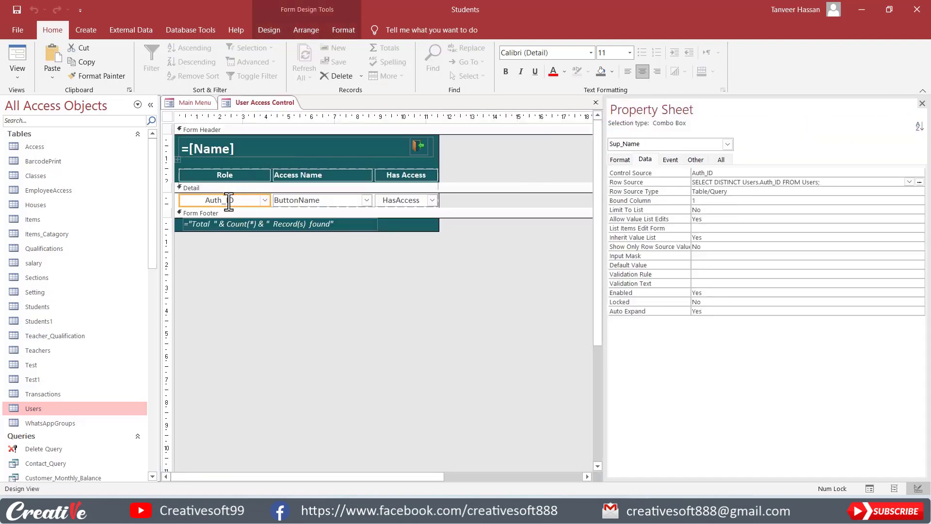
Recheck the ButtonName combo box's row source and display the User Access Control form in Form View, centred over the Main Menu.
click(321, 203)
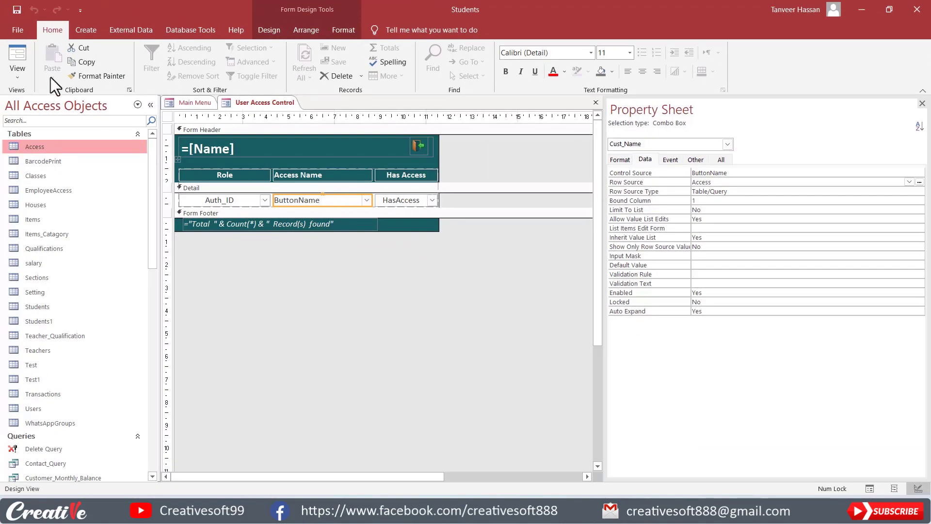
click(15, 56)
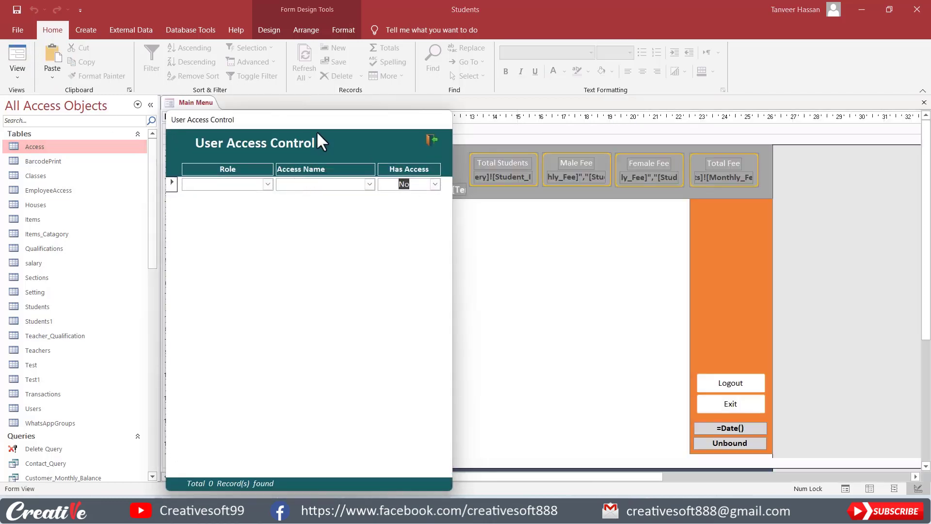
drag(317, 132, 501, 80)
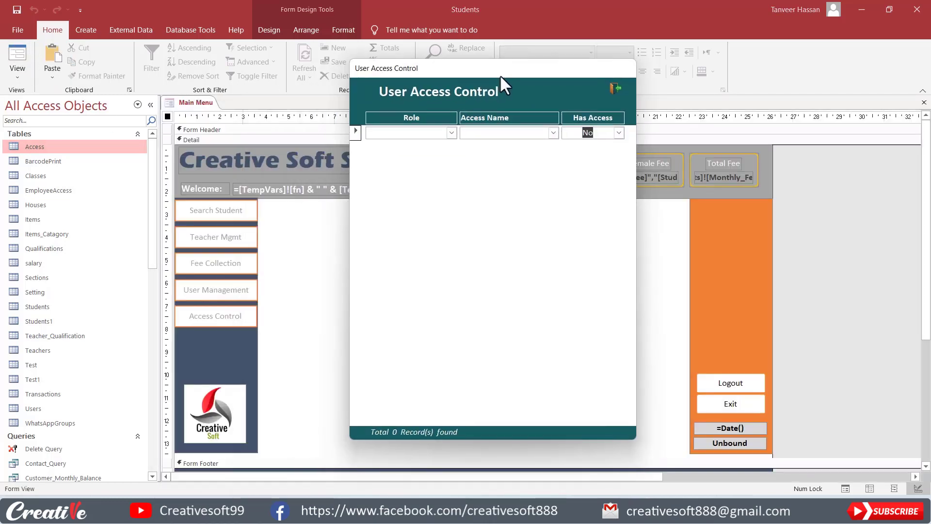
Examine the Role and Access Name choices in the form's dropdown lists and return the form to Design View.
click(451, 132)
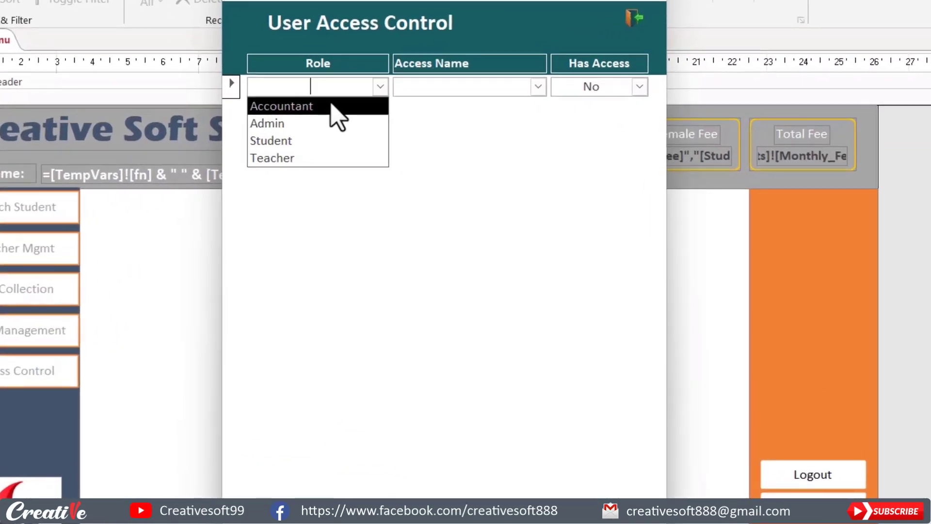
click(381, 89)
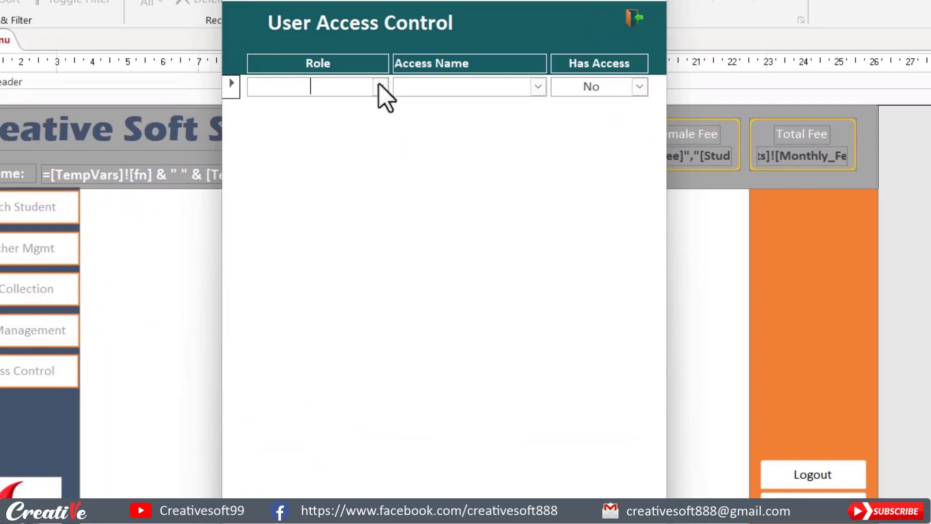
click(538, 87)
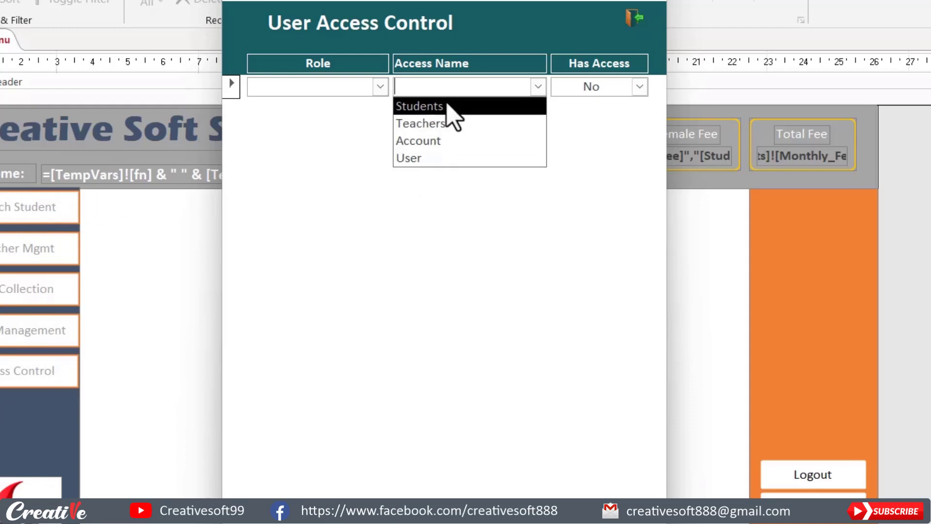
click(381, 87)
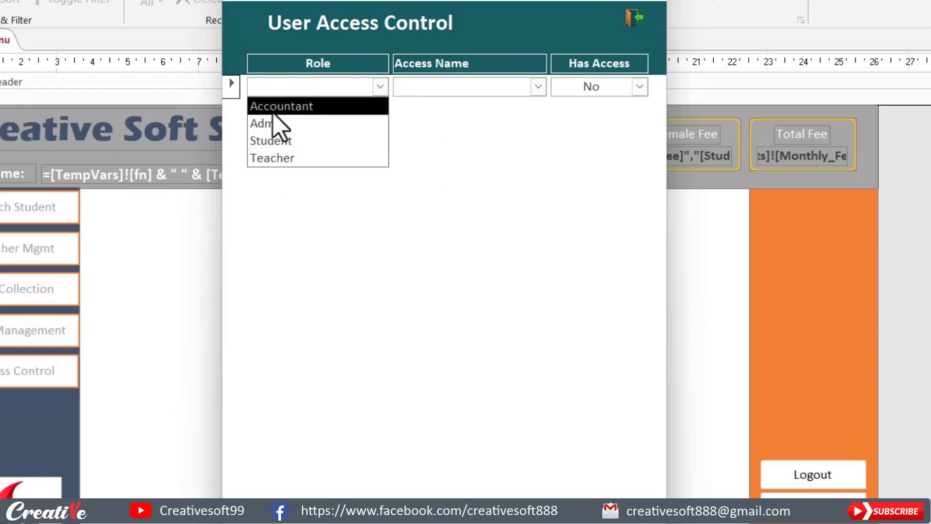
right_click(536, 23)
click(559, 78)
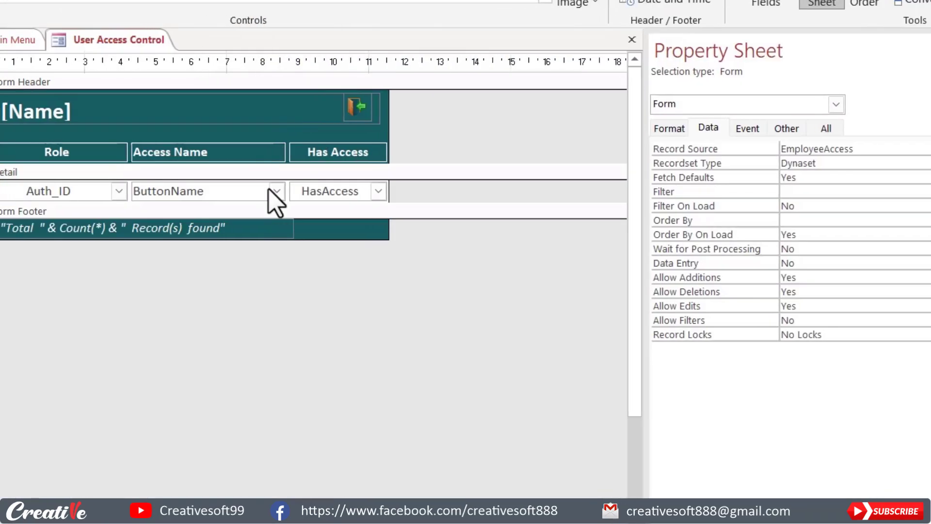
Inspect the HasAccess combo box's data properties and the fields of the EmployeeAccess table, and close that table.
click(477, 191)
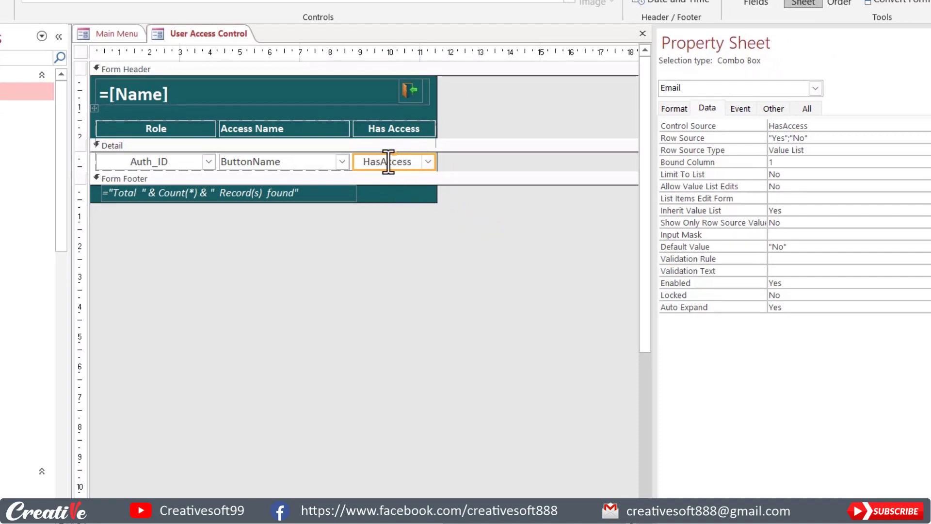
click(821, 129)
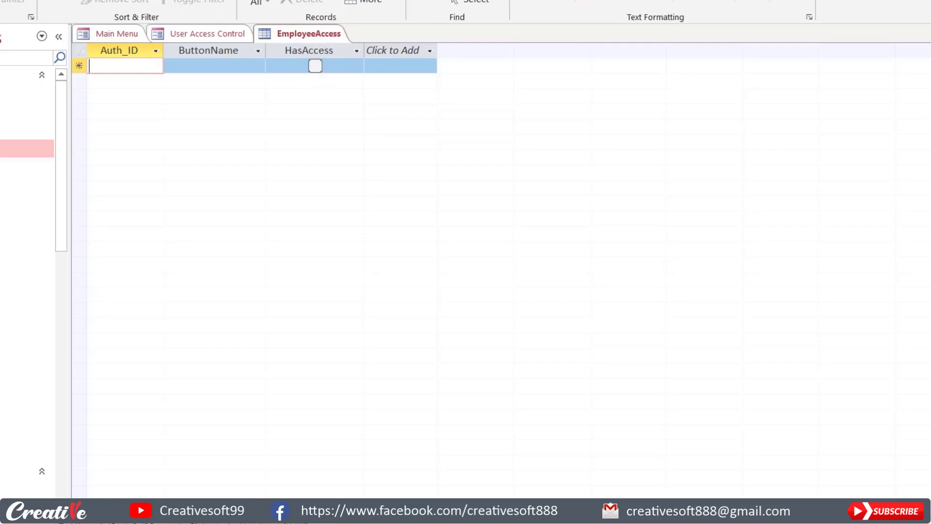
key(ctrl+w)
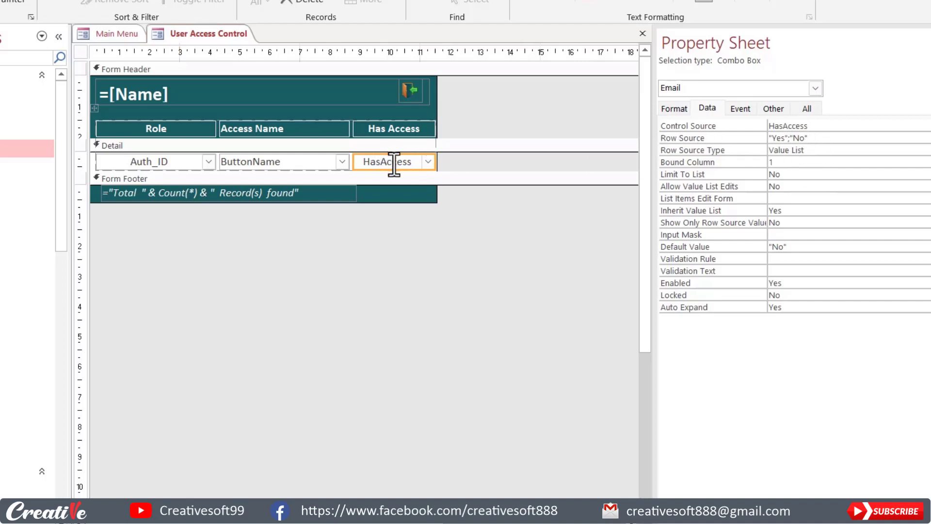
Display the User Access Control form in Form View over the Main Menu and add an Admin record with access name Students.
click(674, 107)
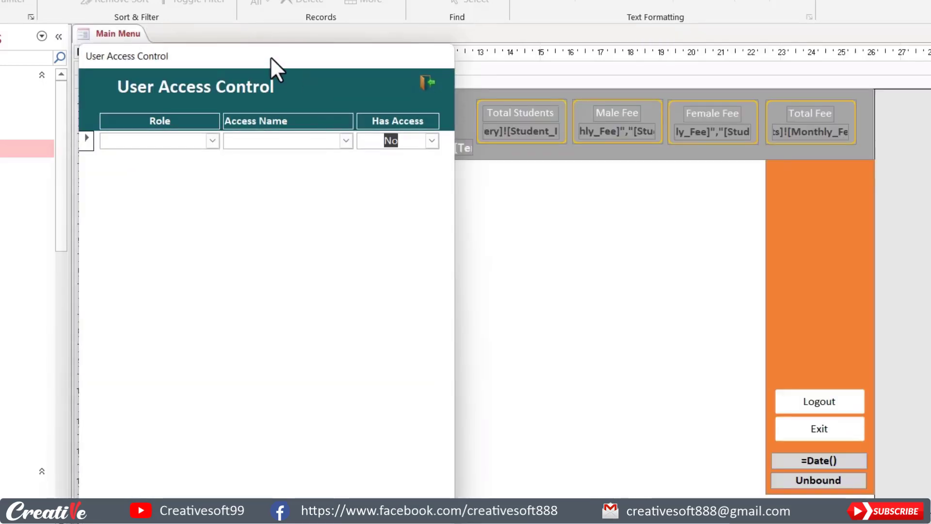
drag(270, 56, 474, 1)
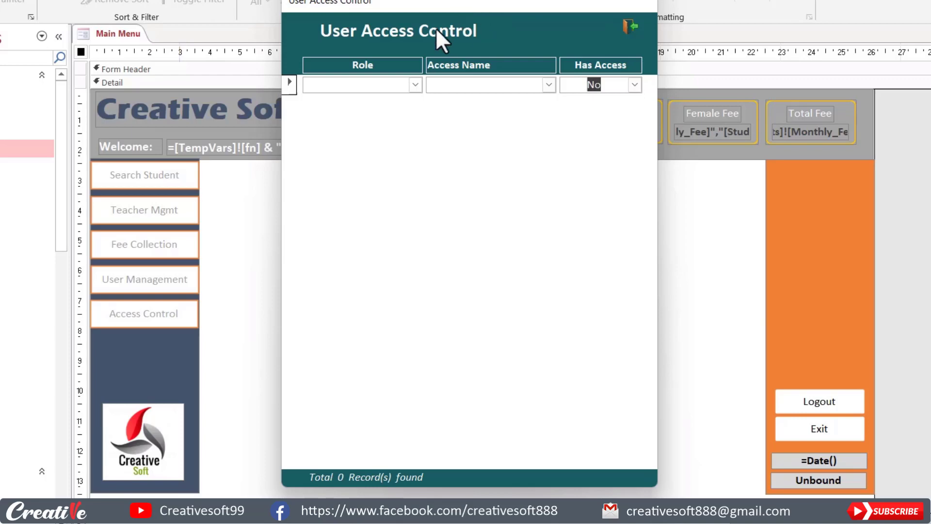
click(416, 85)
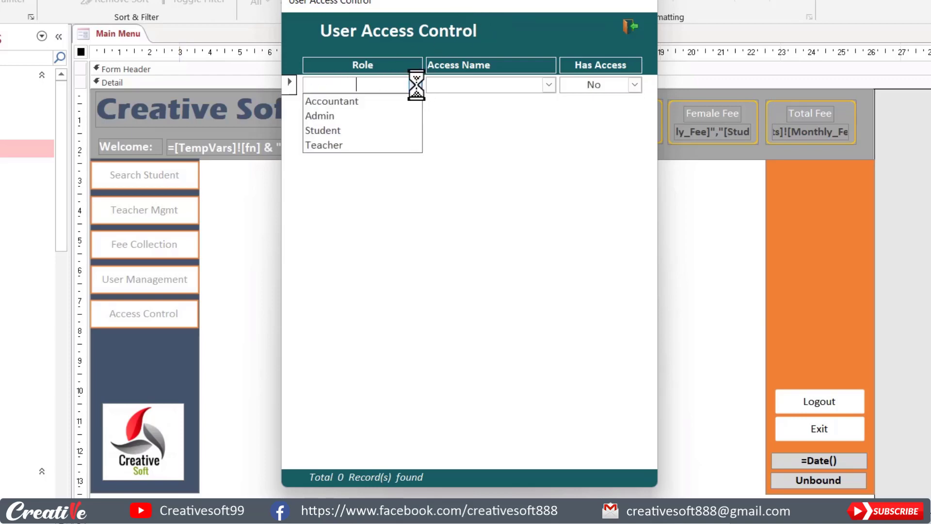
click(321, 115)
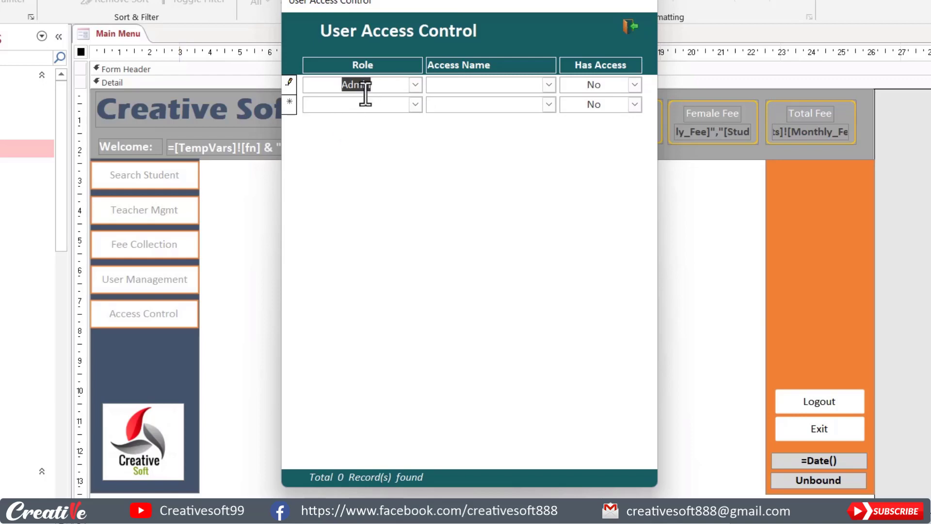
click(549, 85)
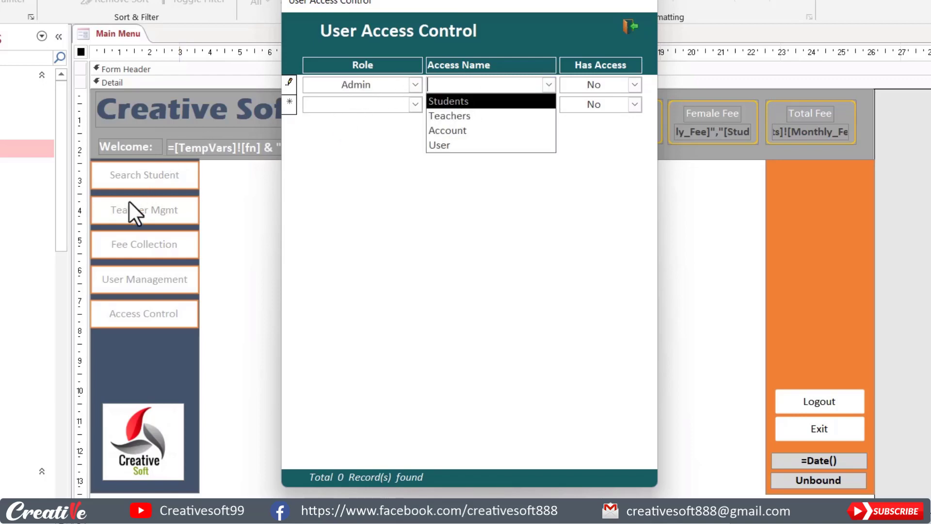
click(470, 96)
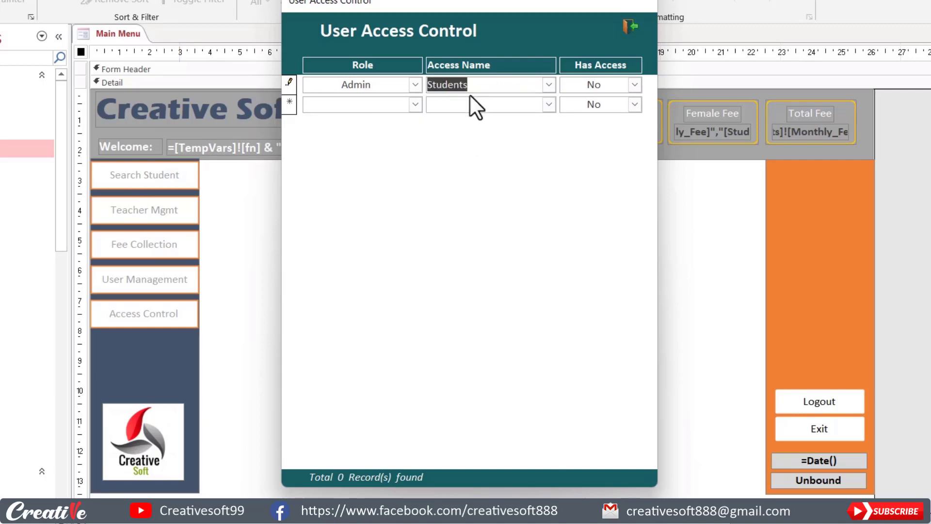
Add two more Admin records, one with access name Teachers and one with access name Account.
click(415, 105)
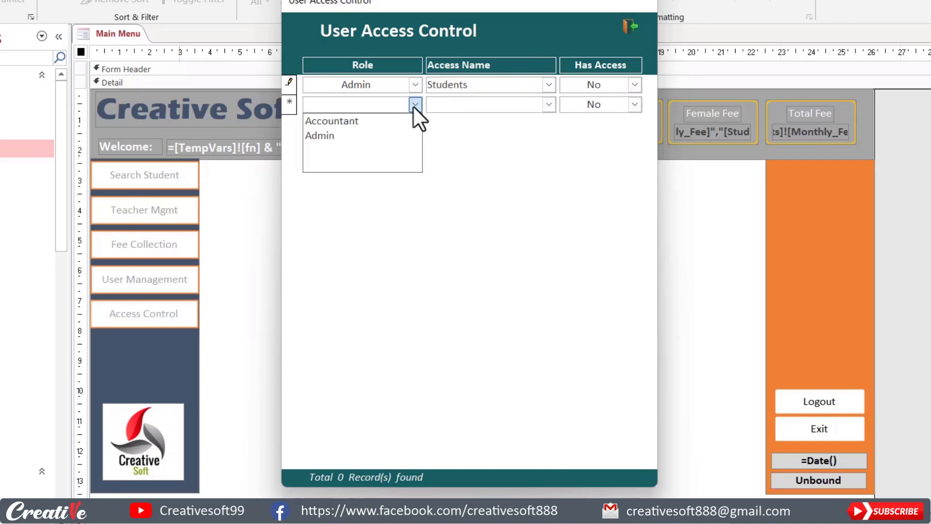
click(371, 136)
click(548, 105)
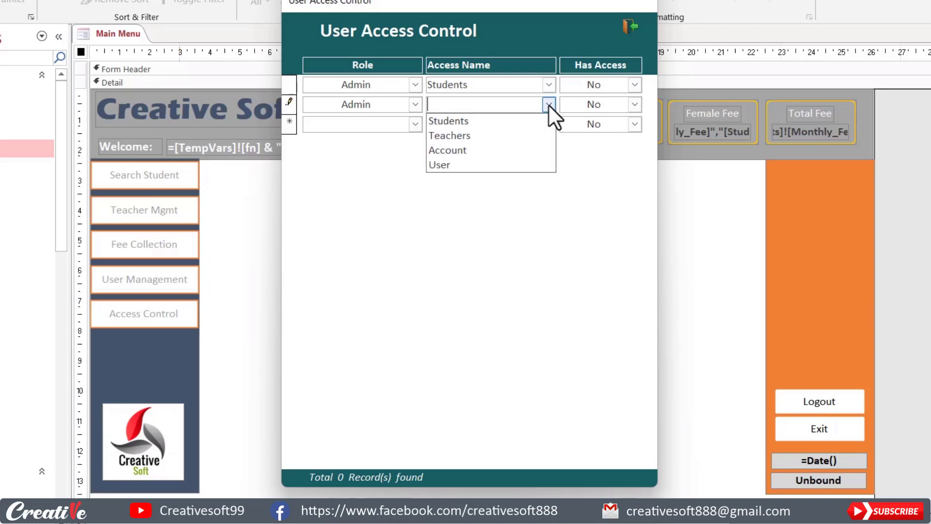
click(461, 135)
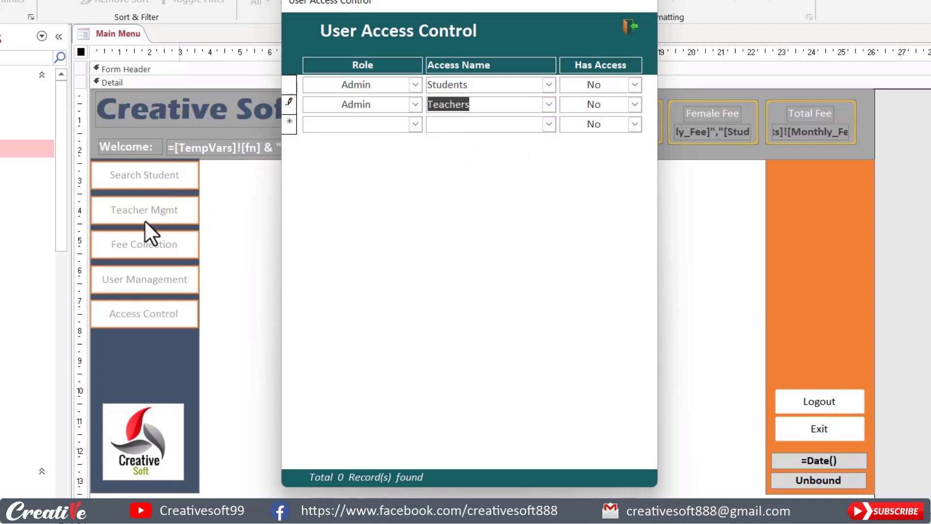
click(416, 125)
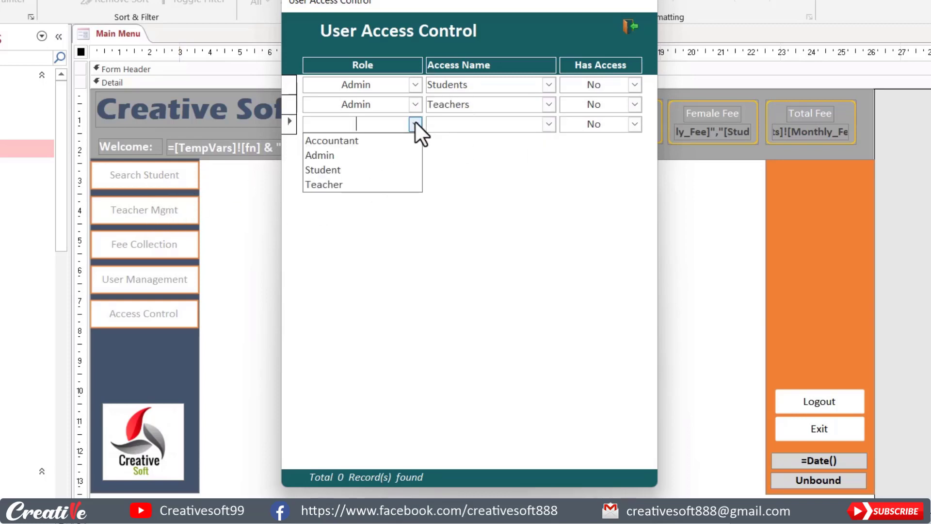
click(340, 156)
click(549, 124)
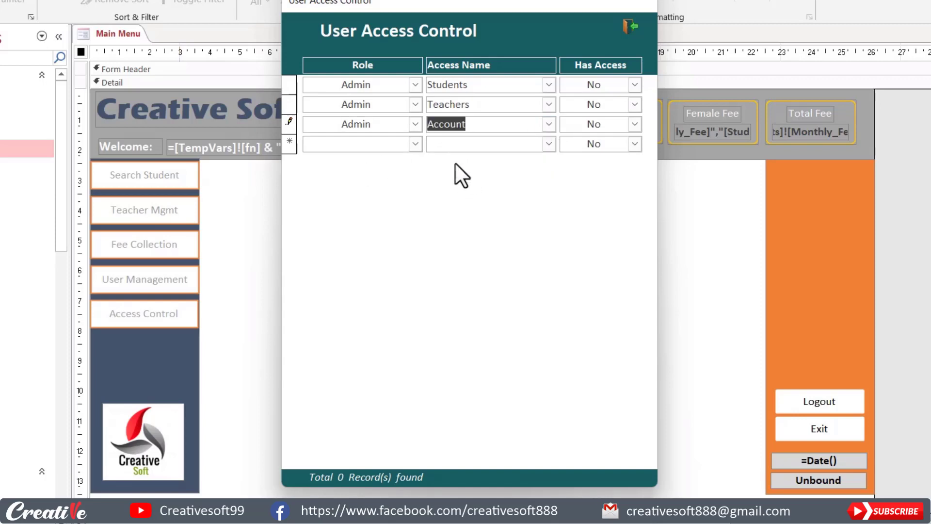
Add a fourth Admin record with access name User.
click(415, 144)
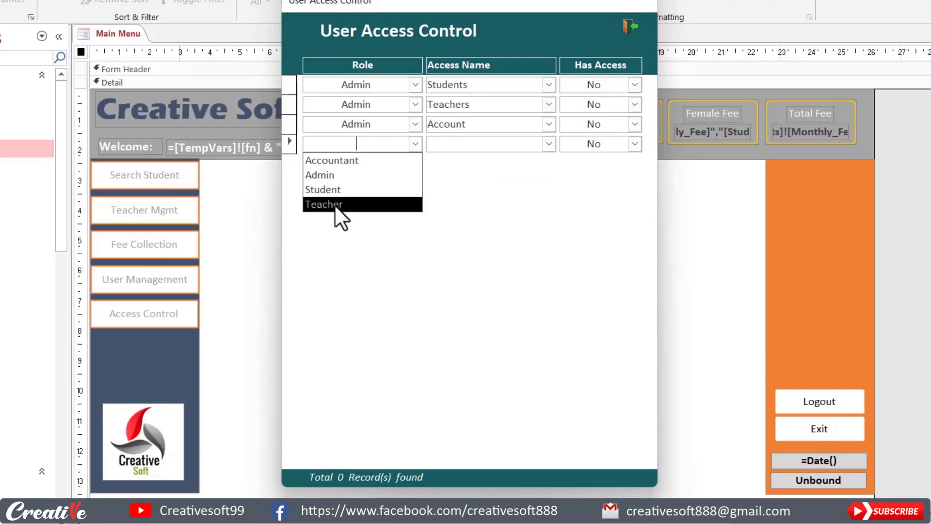
click(335, 204)
click(415, 143)
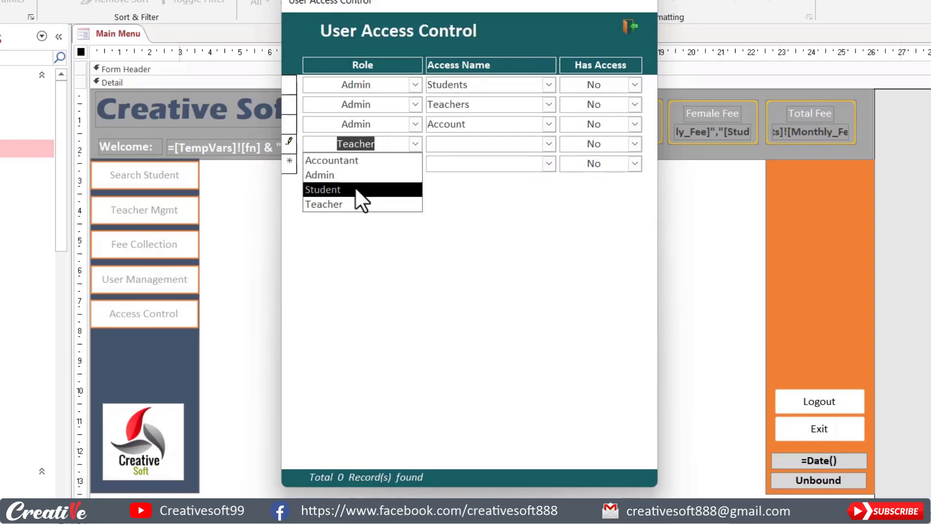
click(356, 176)
click(549, 144)
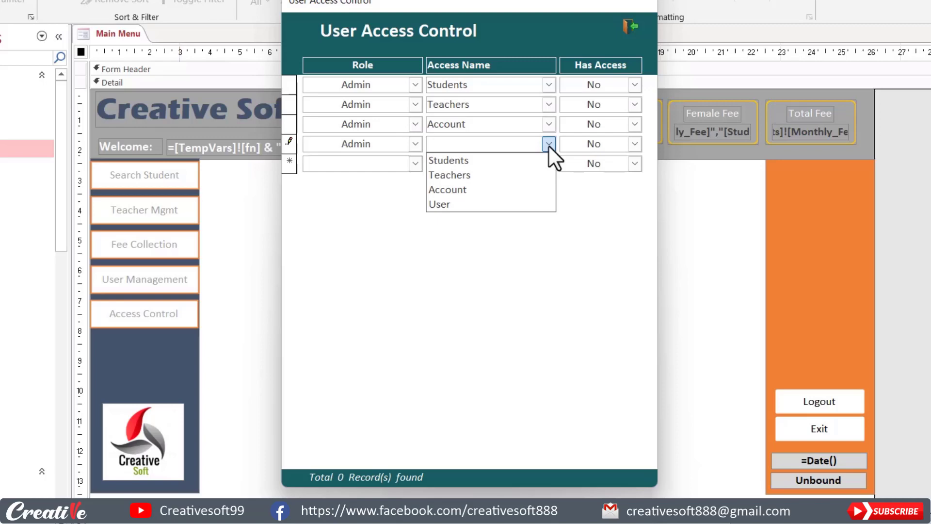
click(456, 201)
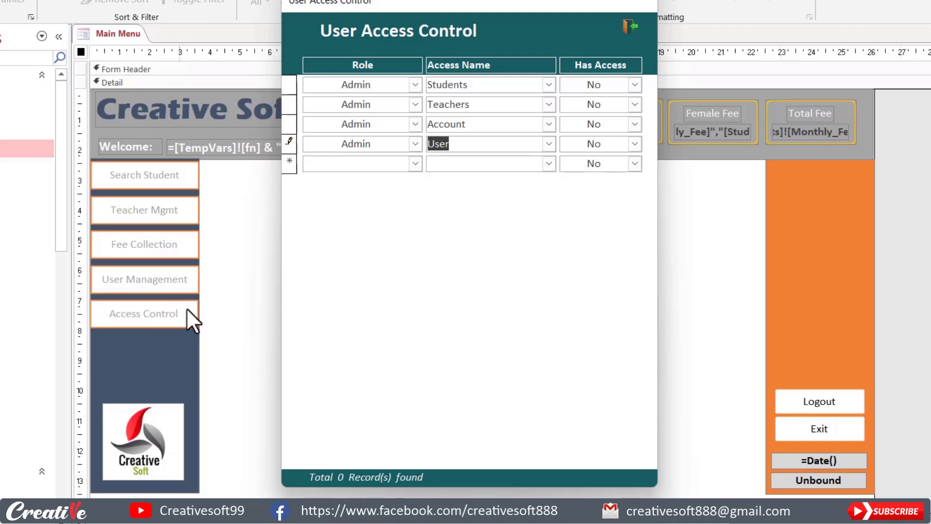
Add a record for the Accountant role with access name Account.
click(415, 168)
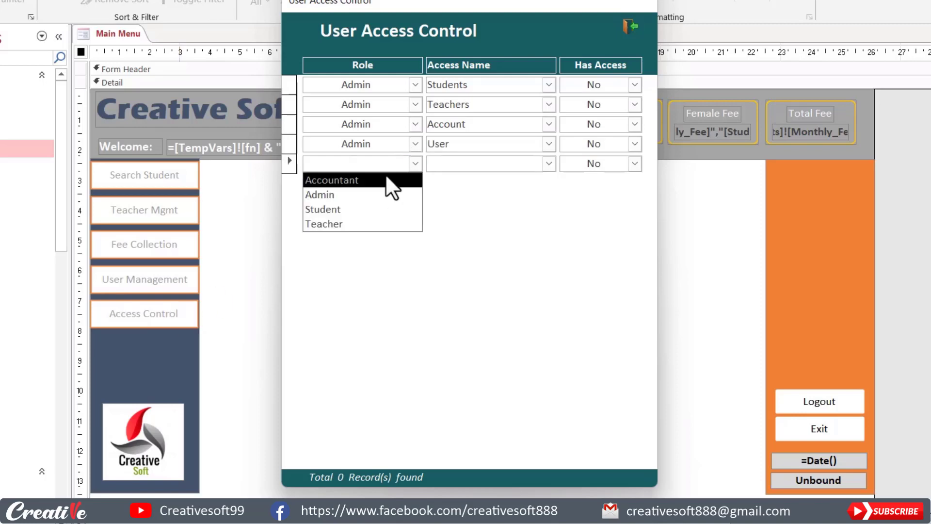
click(348, 181)
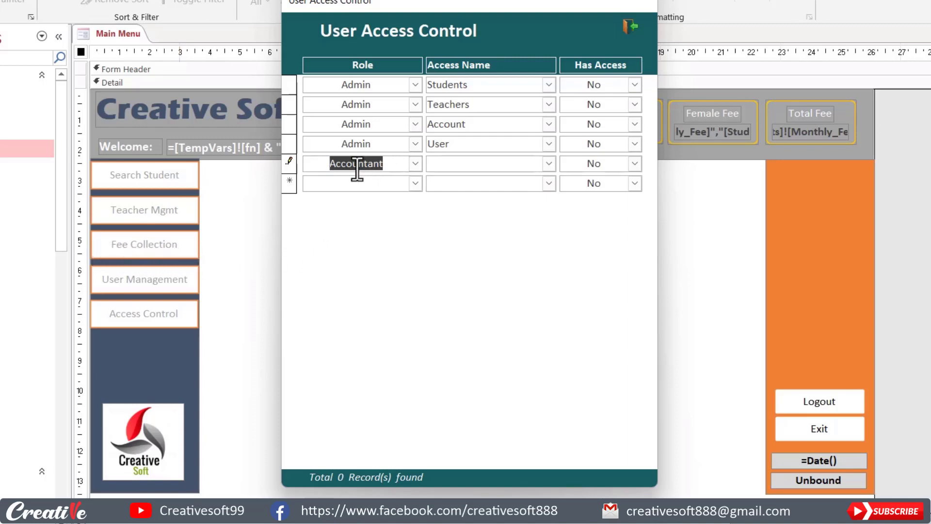
click(549, 164)
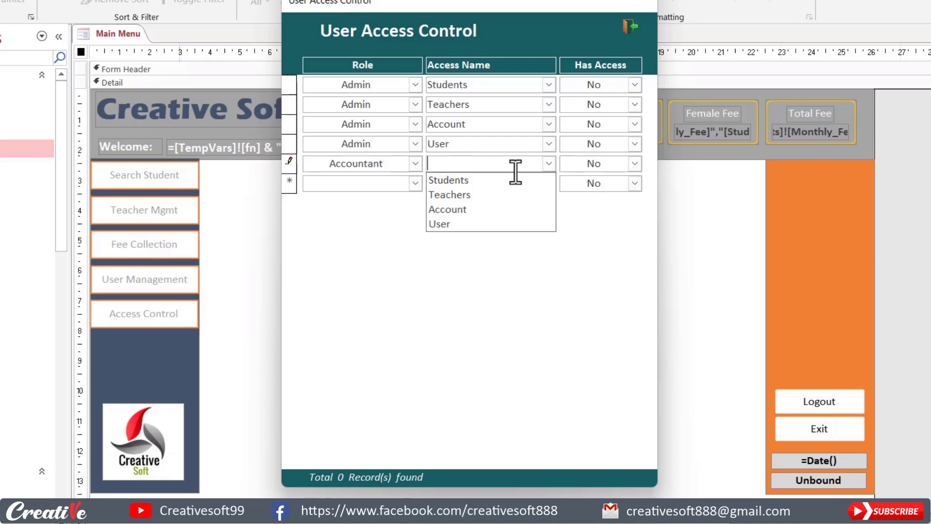
click(473, 210)
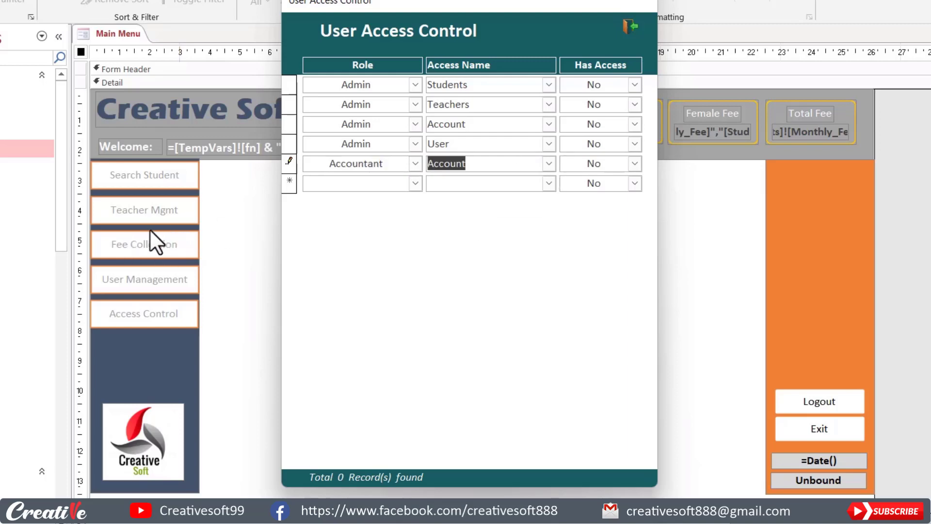
Add a Student record with access name Students and a Teacher record with access name Teachers.
click(416, 184)
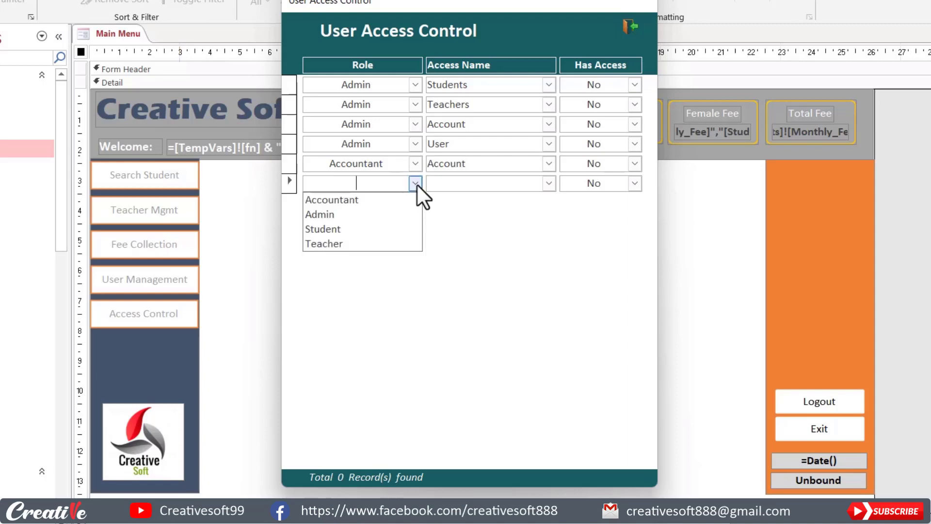
click(359, 231)
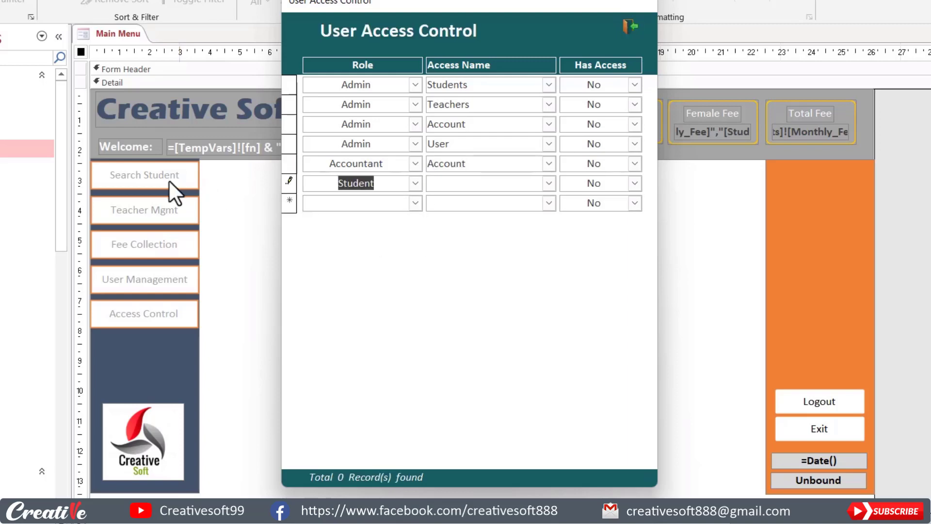
click(549, 183)
click(450, 199)
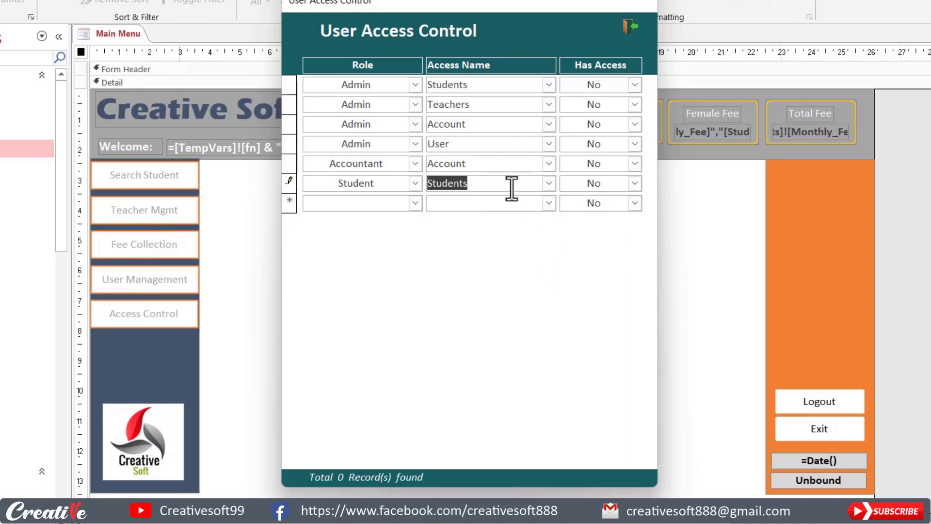
click(415, 203)
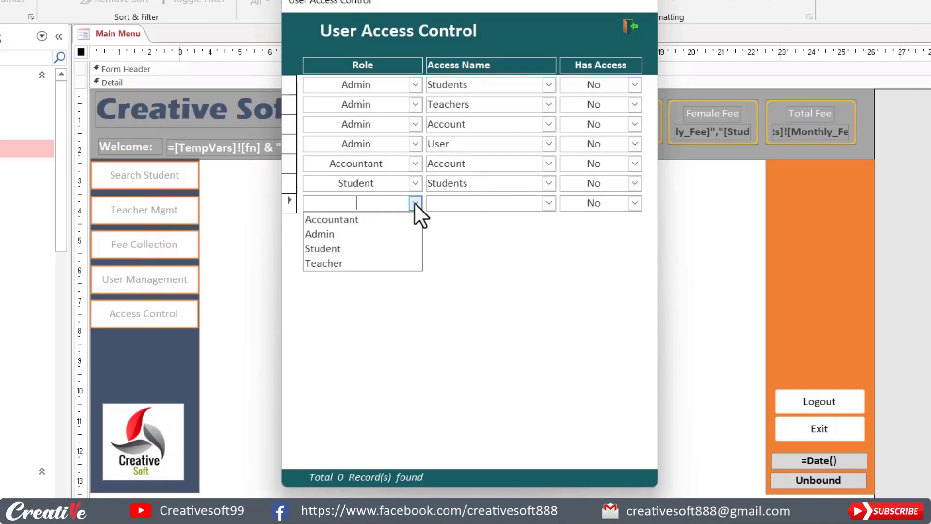
click(333, 264)
click(550, 202)
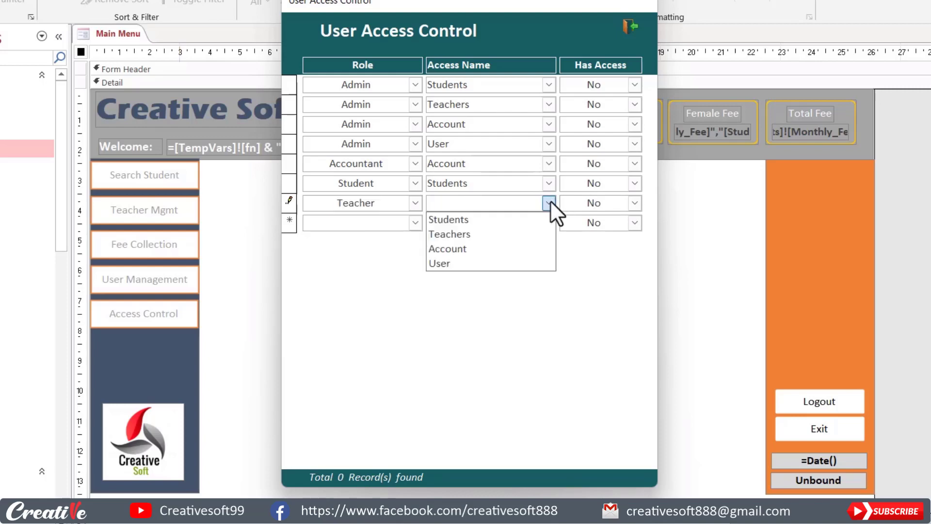
click(471, 234)
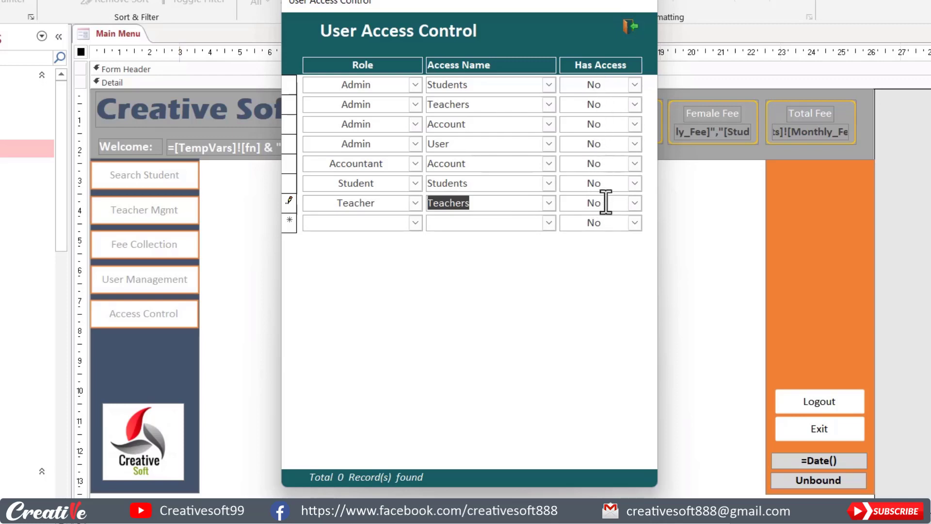
Set Has Access to Yes for all four Admin records: Students, Teachers, Account and User.
click(635, 84)
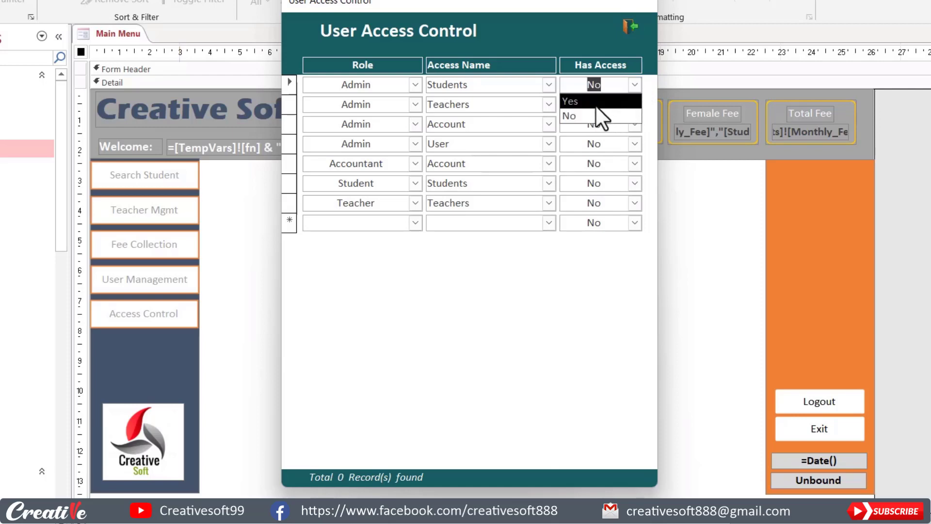
click(596, 103)
click(633, 105)
click(628, 121)
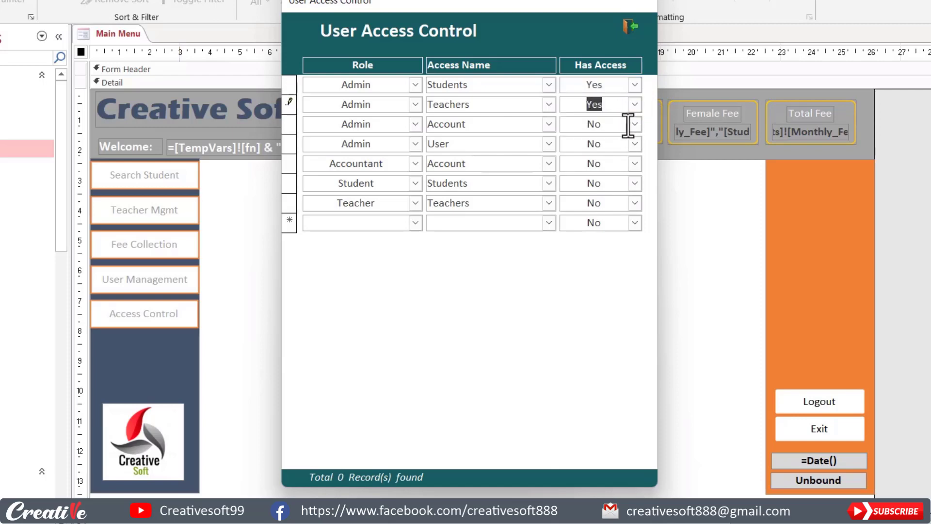
click(634, 125)
click(607, 136)
click(633, 143)
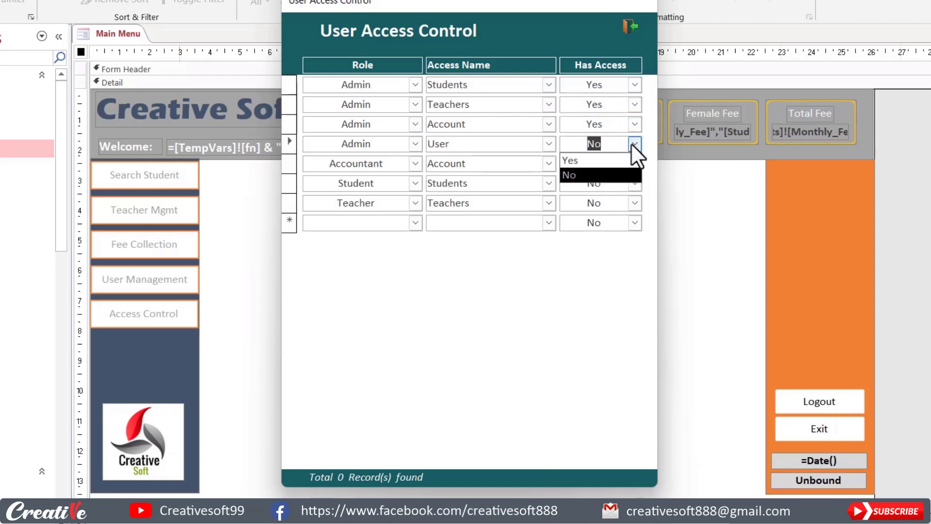
click(591, 161)
Set Has Access to Yes for the Accountant, Student and Teacher records.
click(634, 163)
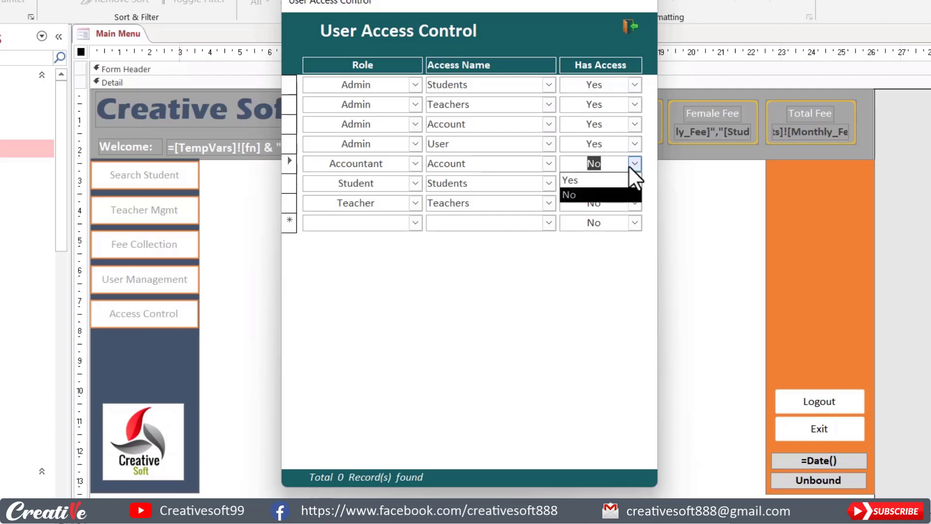
click(593, 178)
click(635, 183)
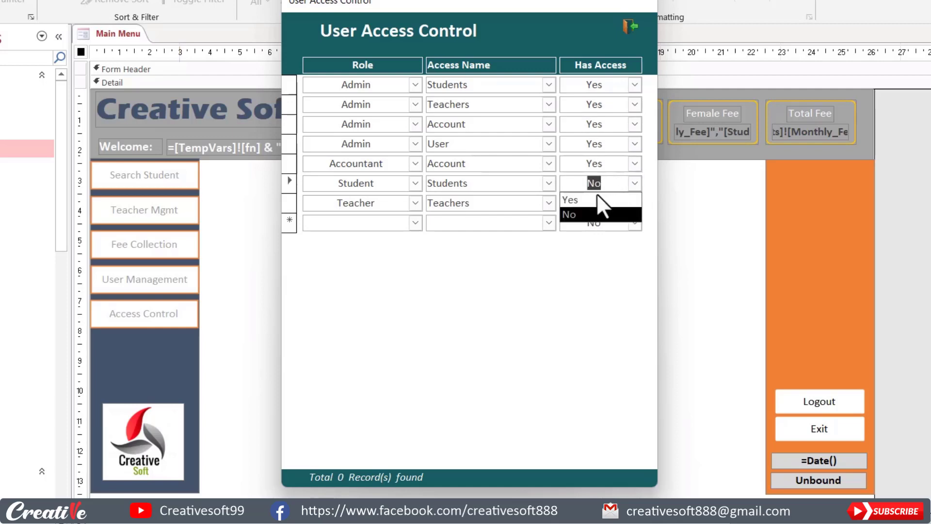
click(599, 199)
click(633, 202)
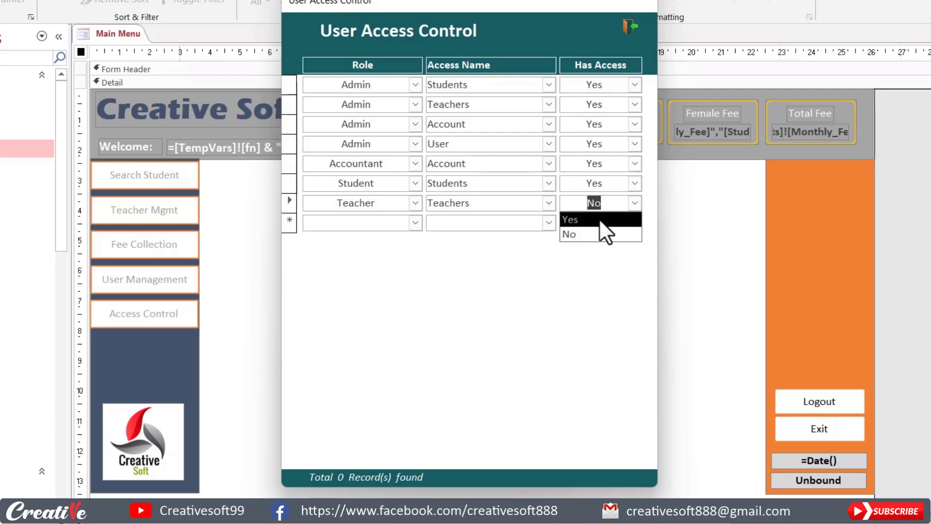
click(601, 220)
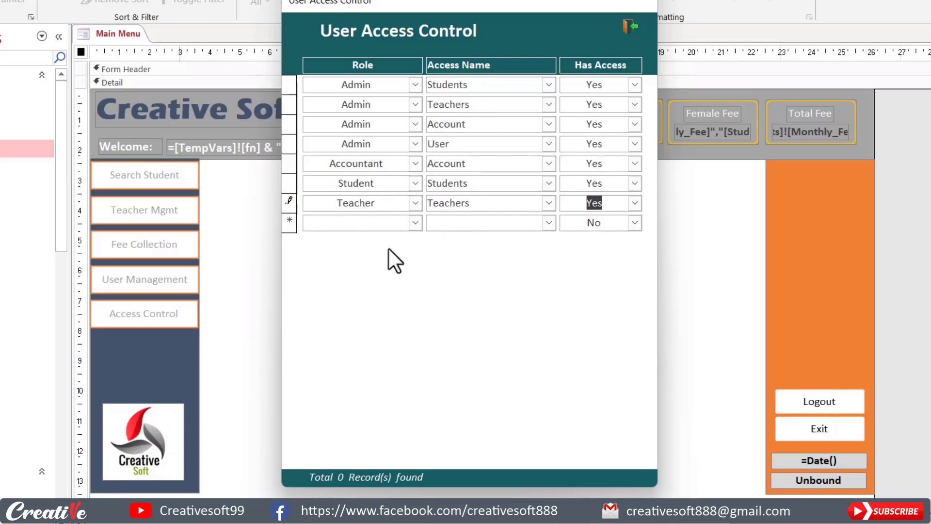
Commit the last record and close the User Access Control form, then check the stored data in the Access and EmployeeAccess tables.
click(356, 223)
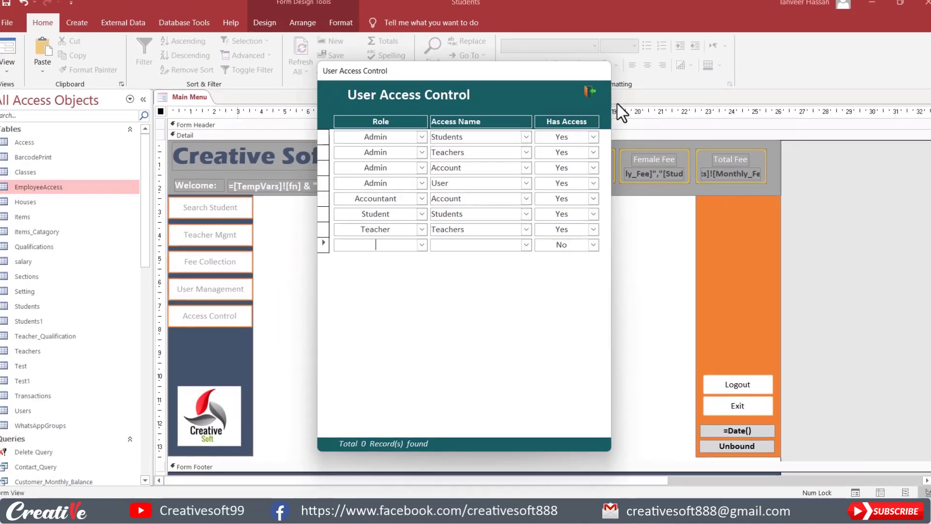
click(623, 38)
double_click(38, 143)
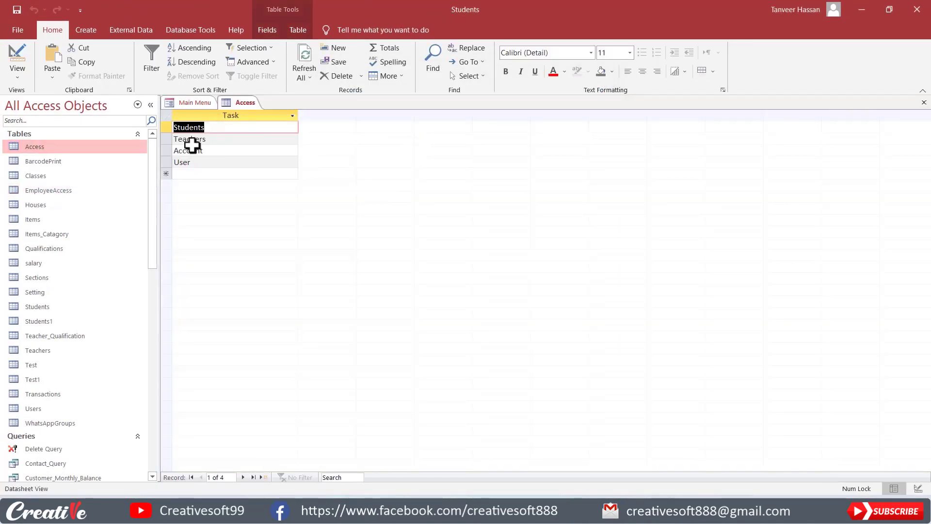
click(924, 103)
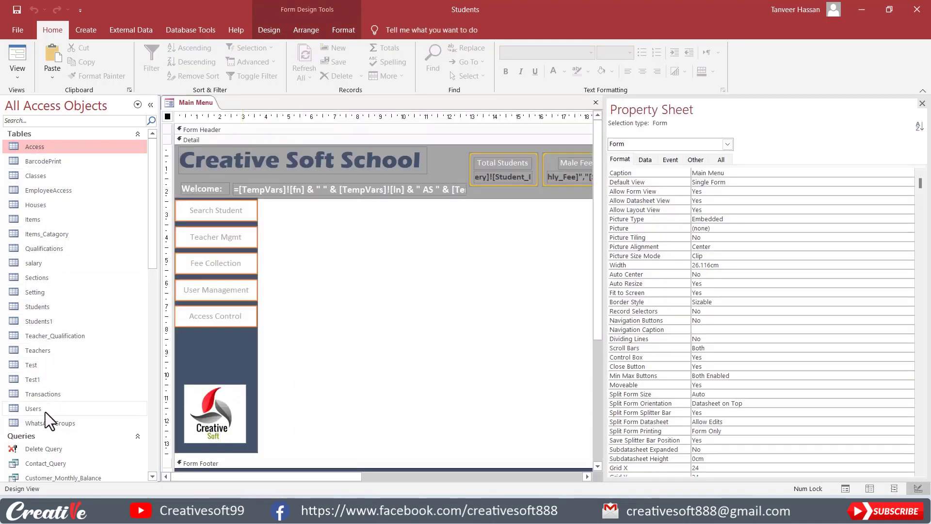
double_click(51, 191)
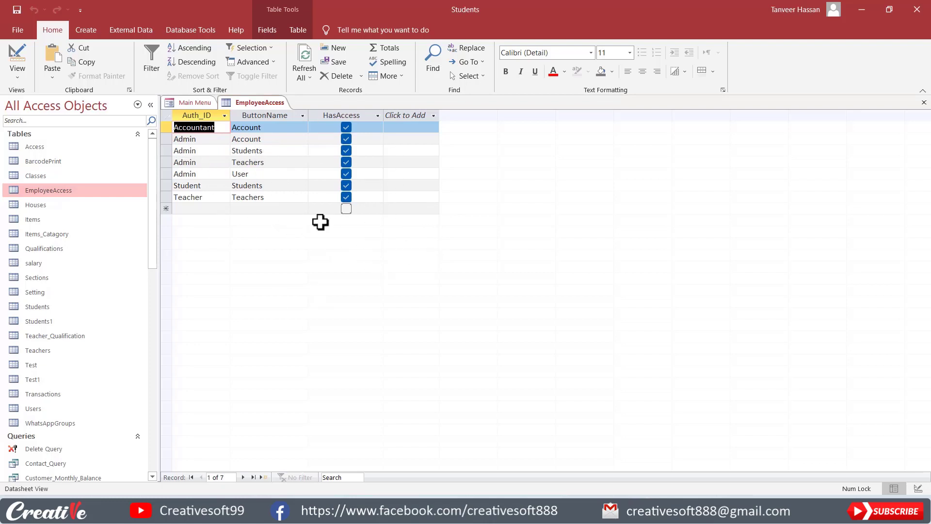
click(924, 103)
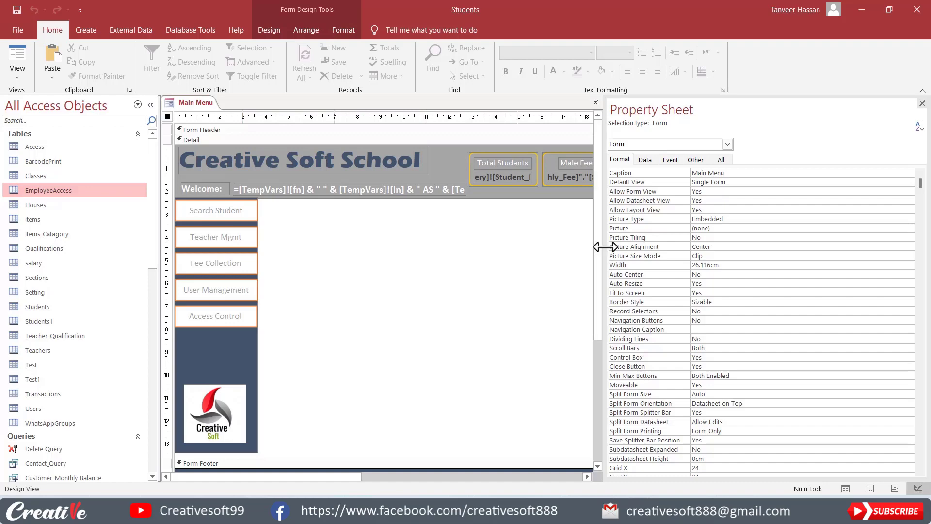
Set the Tag property of the Search Student button on the Main Menu form to Students, matching the task name in the Access table.
drag(600, 247, 723, 246)
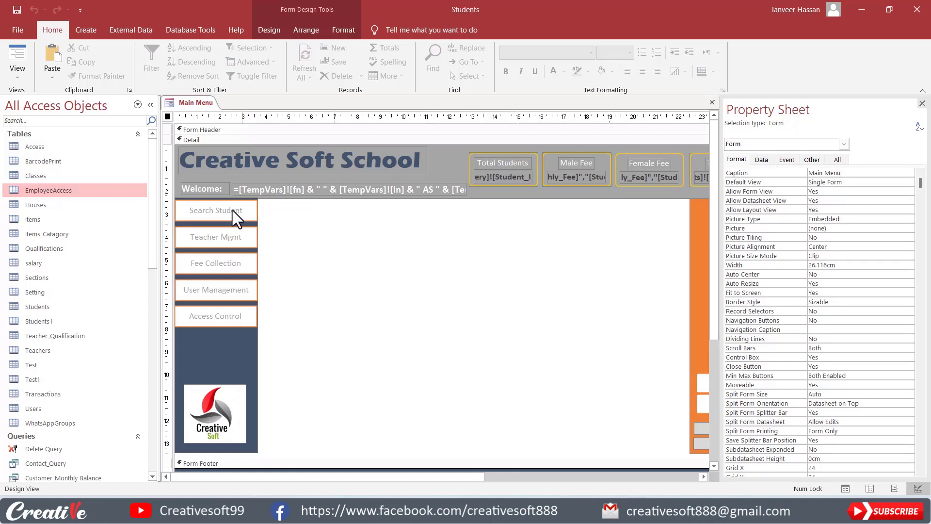
click(216, 210)
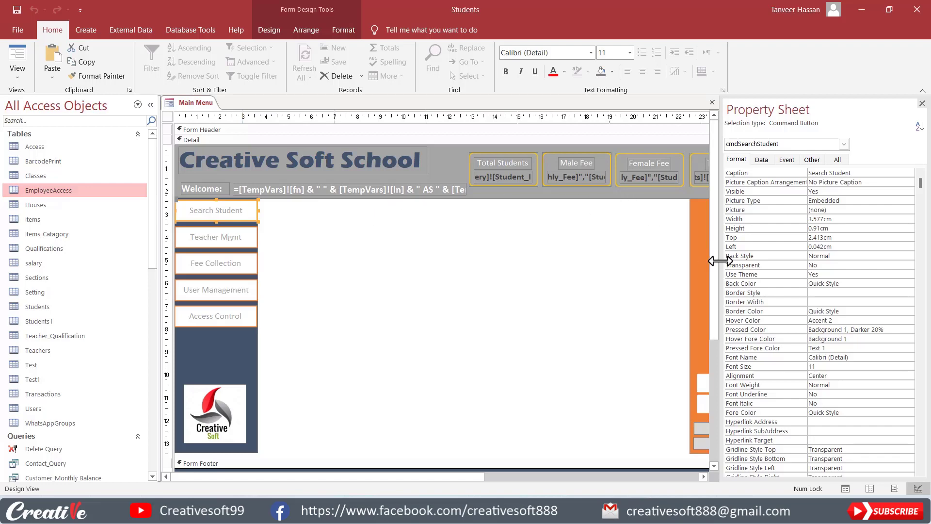
drag(720, 261, 698, 261)
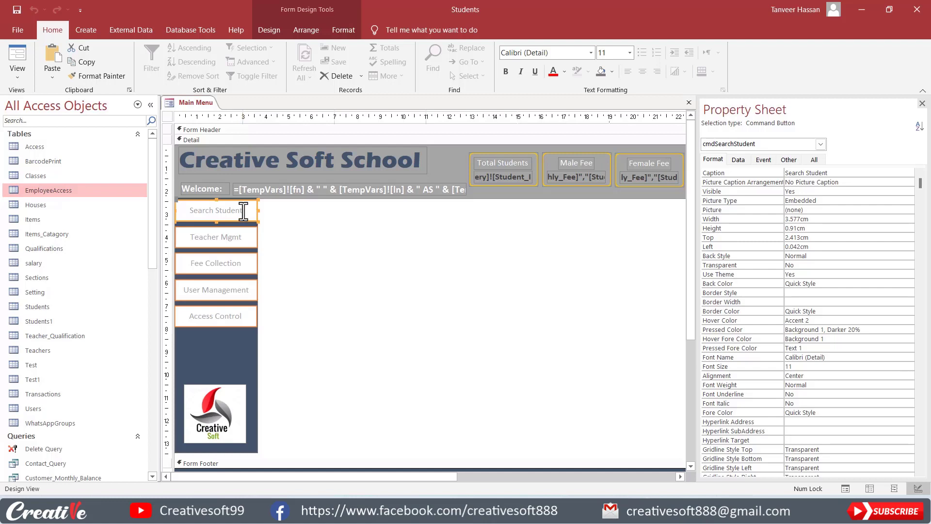
click(787, 161)
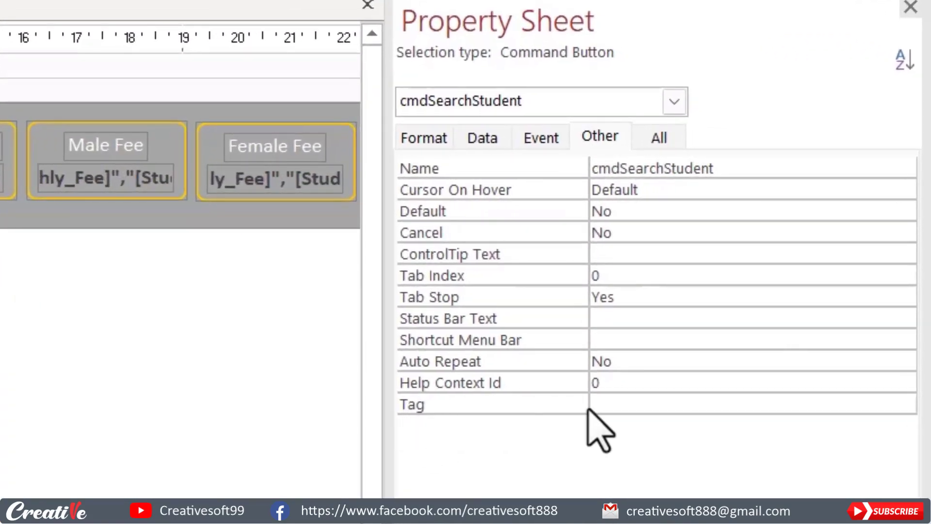
click(617, 405)
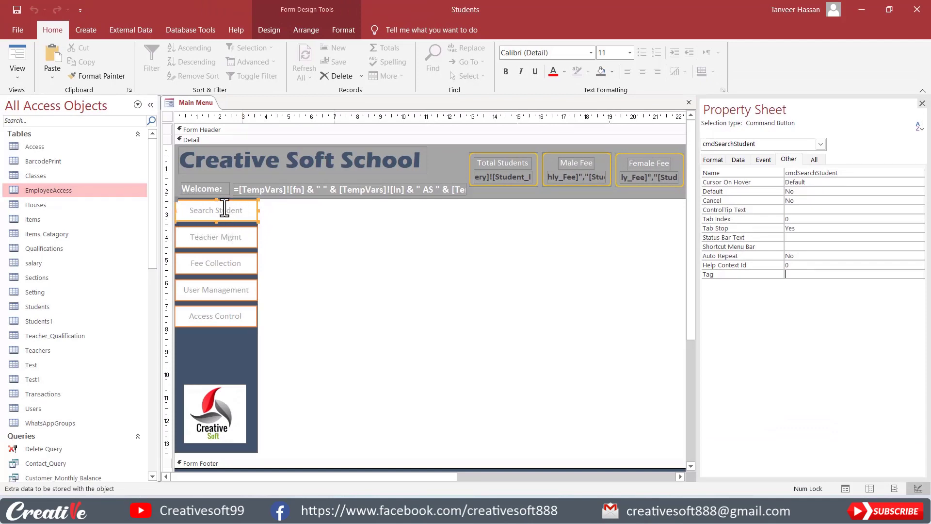
click(33, 145)
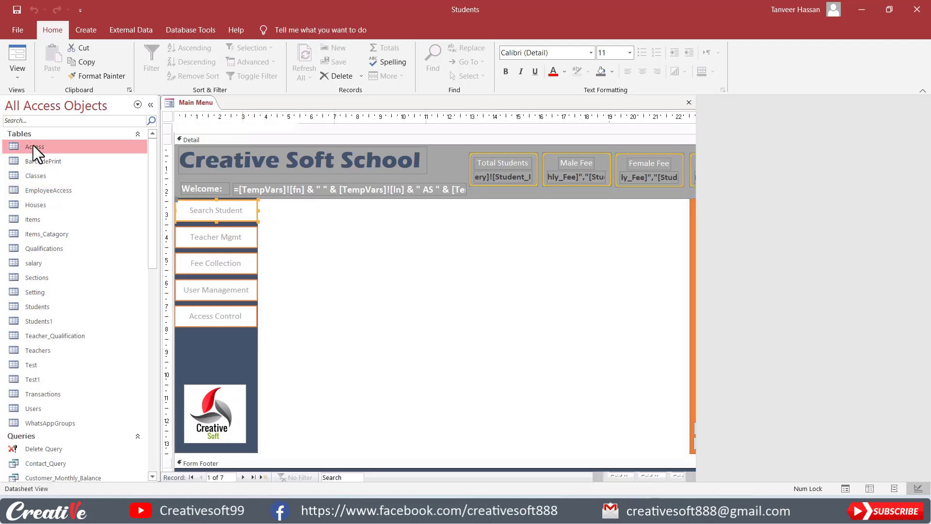
double_click(33, 145)
click(195, 127)
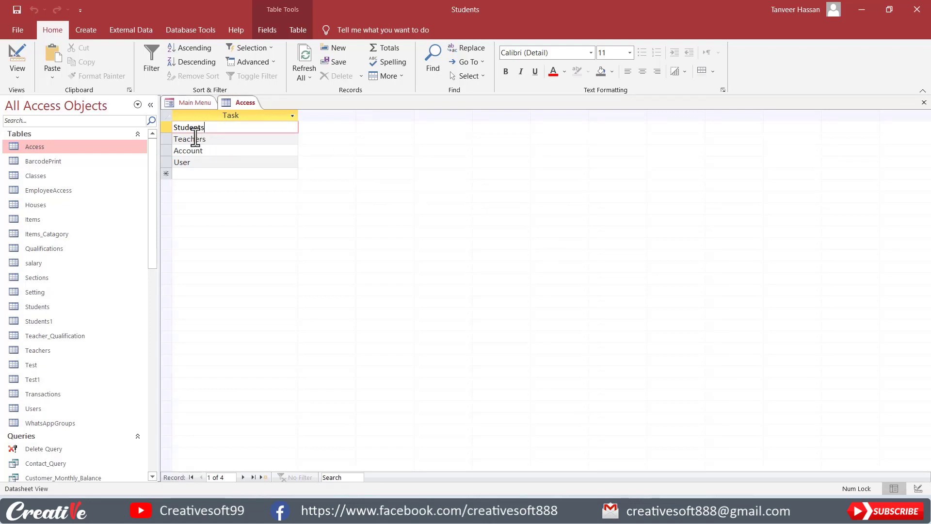
click(194, 101)
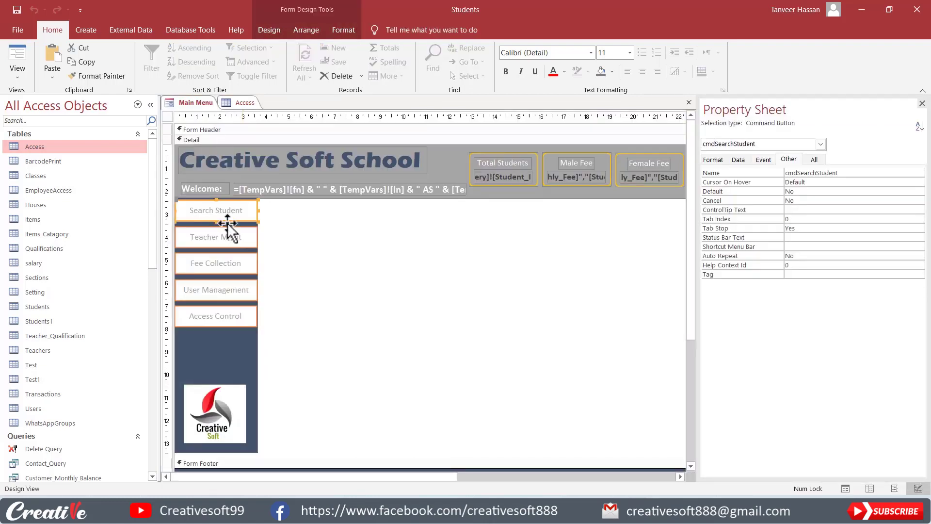
click(805, 274)
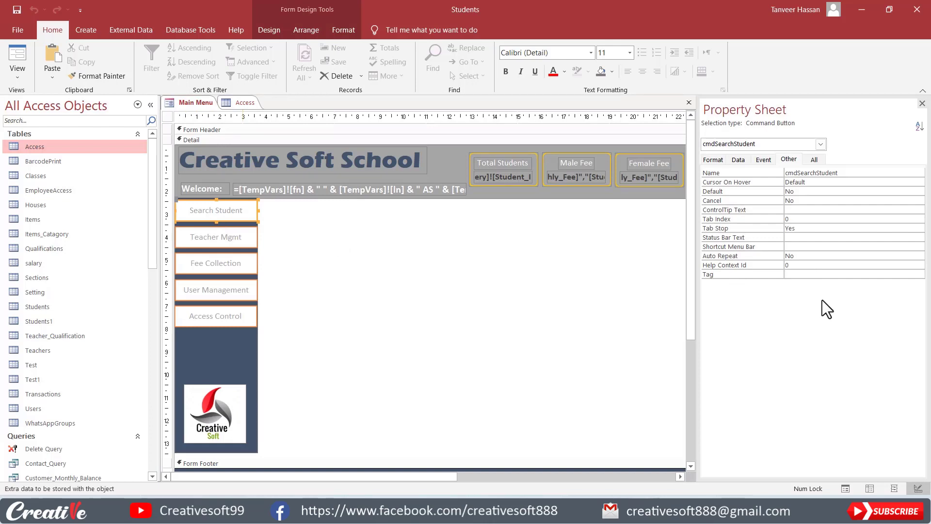
text(Students)
drag(815, 275, 785, 278)
click(817, 273)
Set the Tag property of the Teacher Mgmt button to Teachers.
click(228, 240)
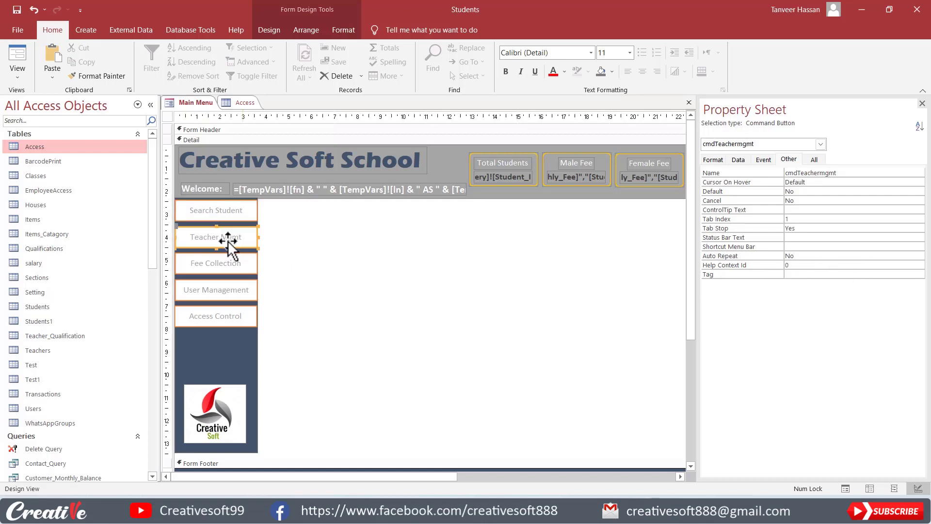
click(840, 272)
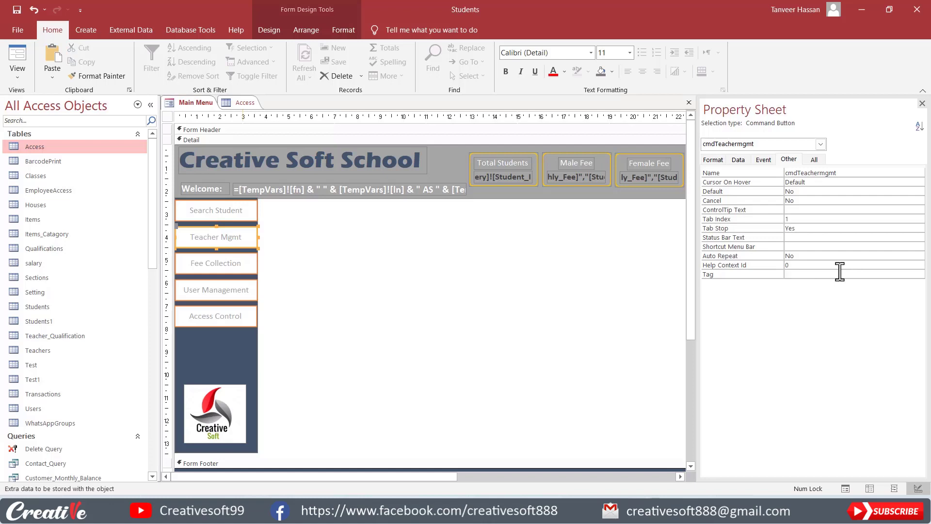
text(Teachers)
Check the task names in the Access table and set the Fee Collection button's Tag property to Account.
click(246, 102)
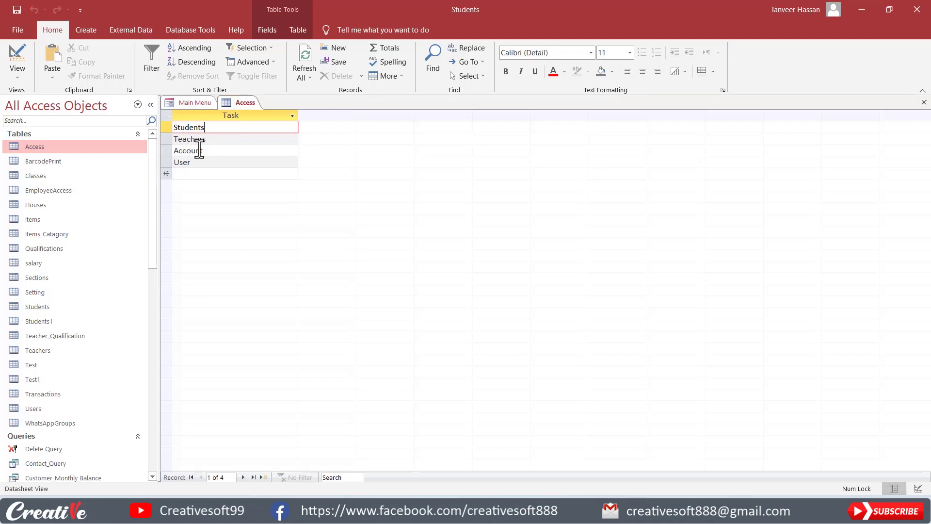
click(195, 102)
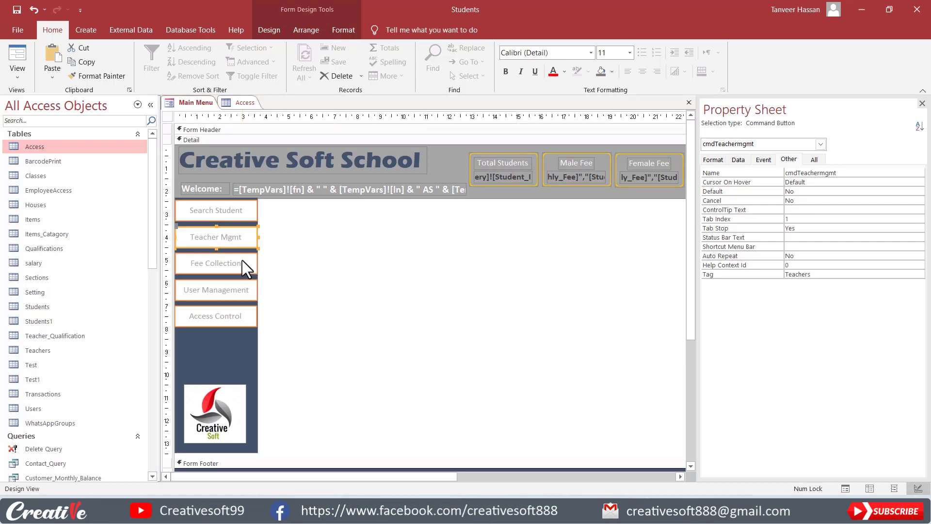
click(232, 263)
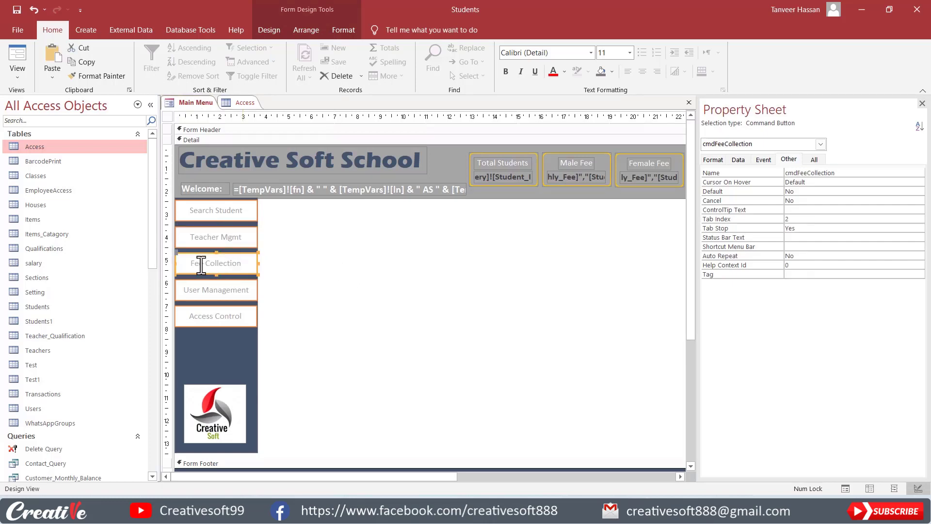
click(795, 274)
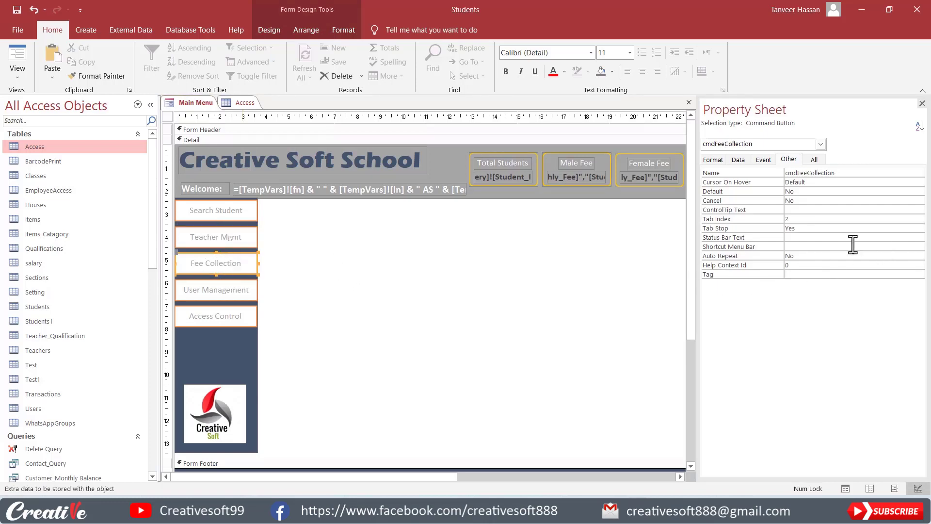
text(Account)
Set the Tag property of both the User Management and Access Control buttons to User, checking the name against the Access table.
click(200, 287)
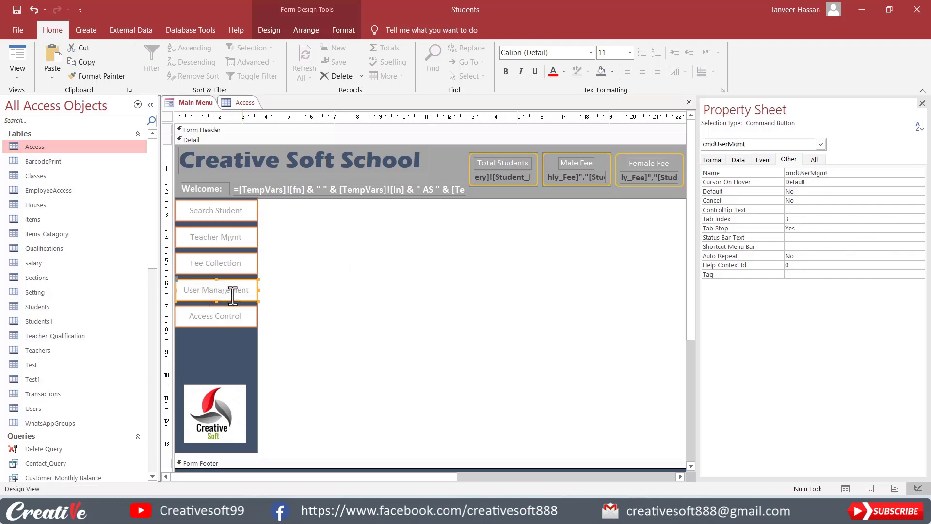
click(835, 275)
text(User)
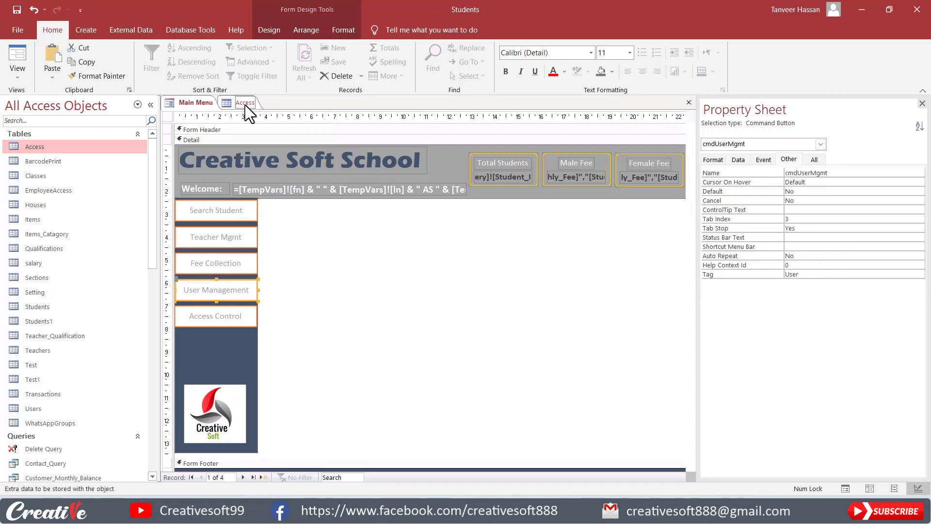
click(246, 103)
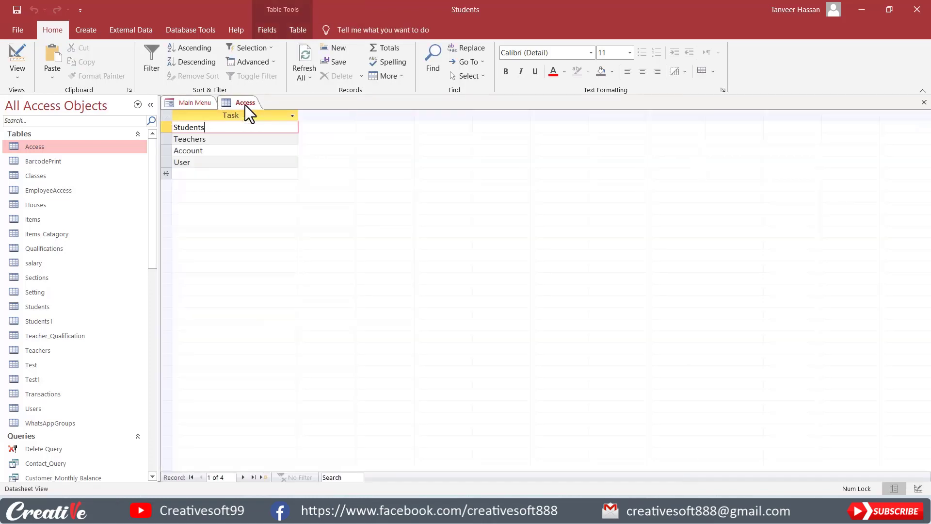
click(194, 103)
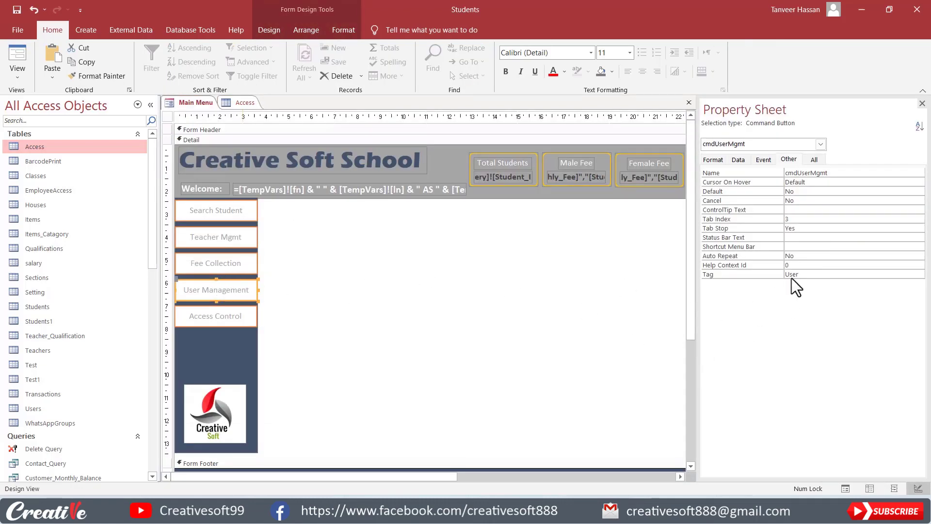
click(232, 315)
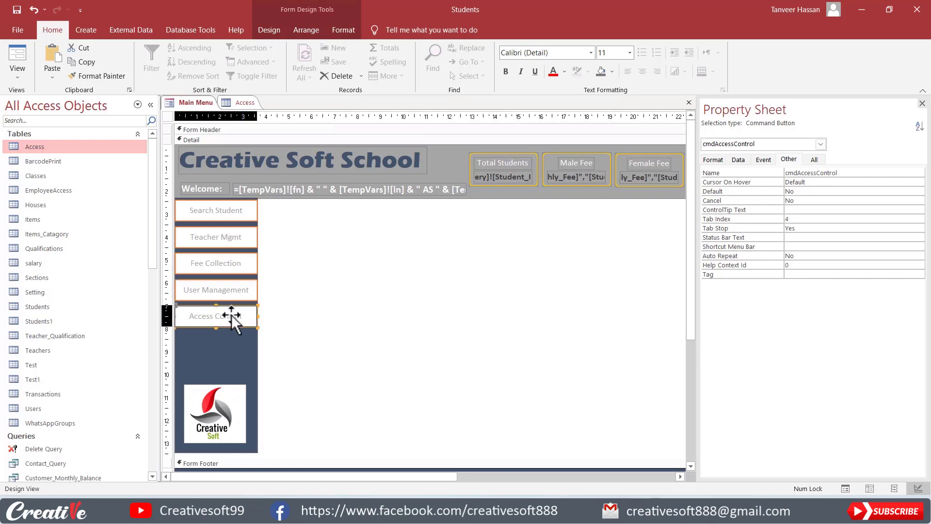
click(792, 275)
text(User)
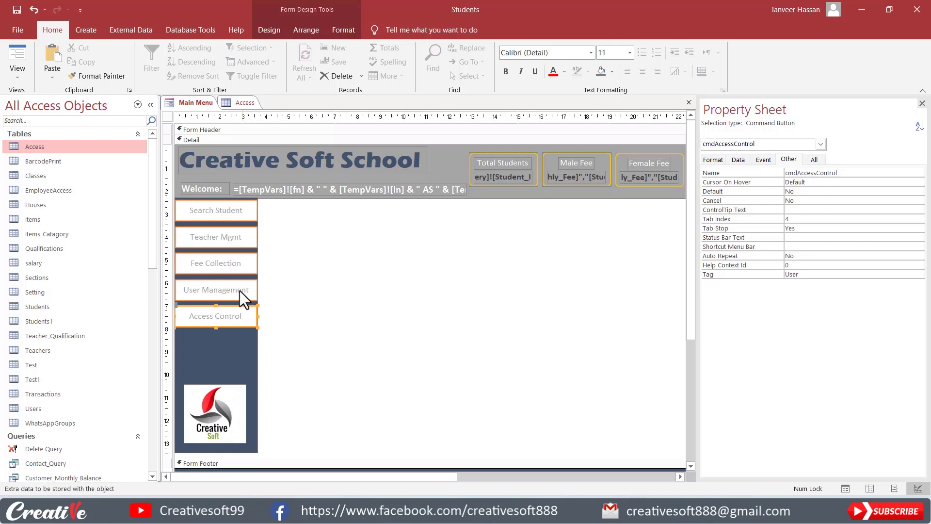
Review the Tag values of the Fee Collection, Teacher Mgmt and Search Student buttons.
click(229, 266)
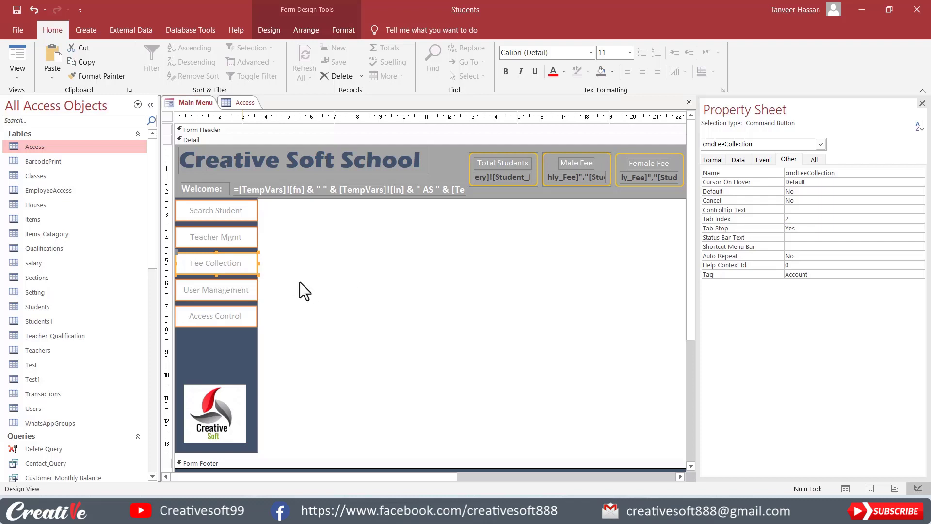
click(224, 235)
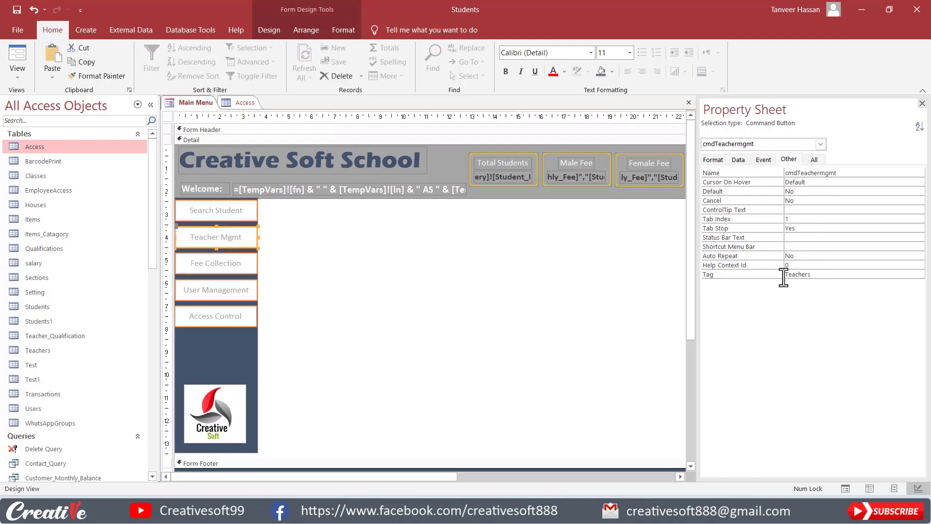
click(232, 212)
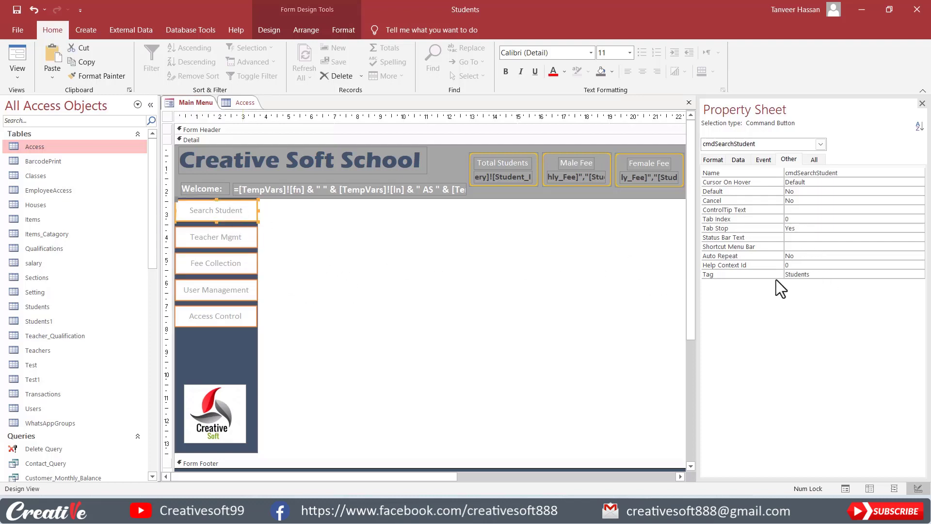